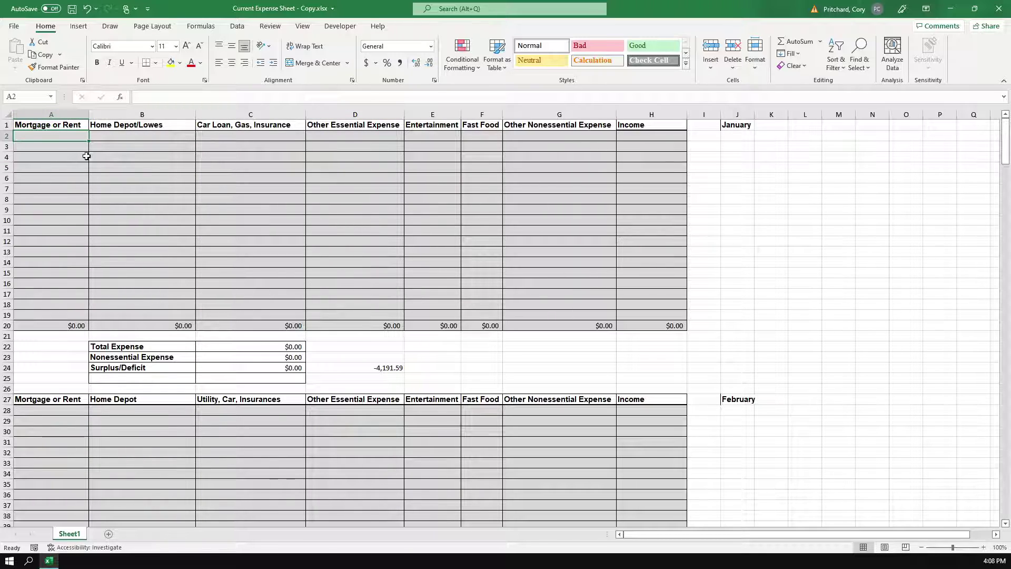
{"action": "right_click", "coordinate": [188, 225]}
{"action": "left_click", "coordinate": [244, 327]}
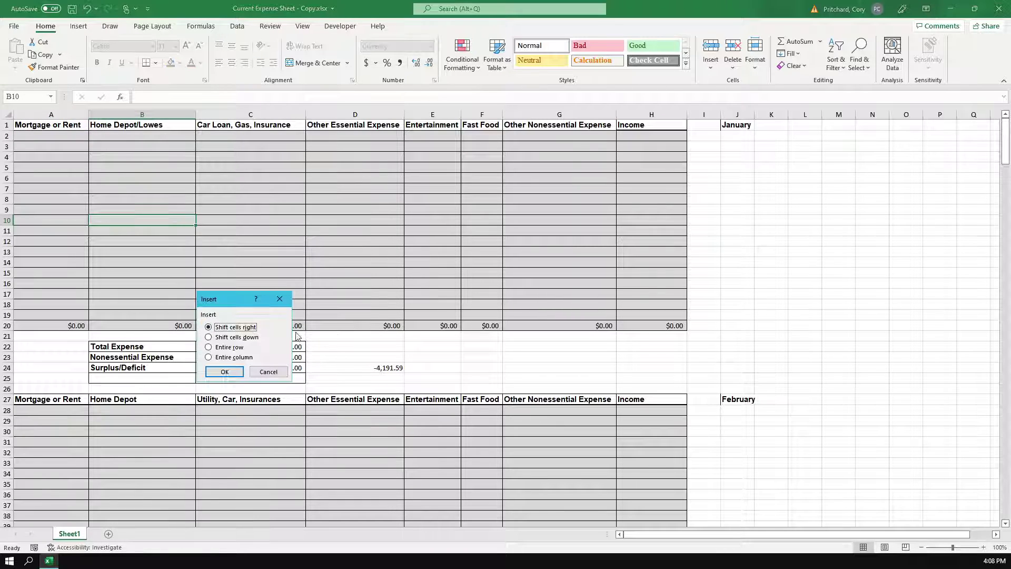
{"action": "left_click", "coordinate": [236, 358]}
{"action": "left_click", "coordinate": [266, 370]}
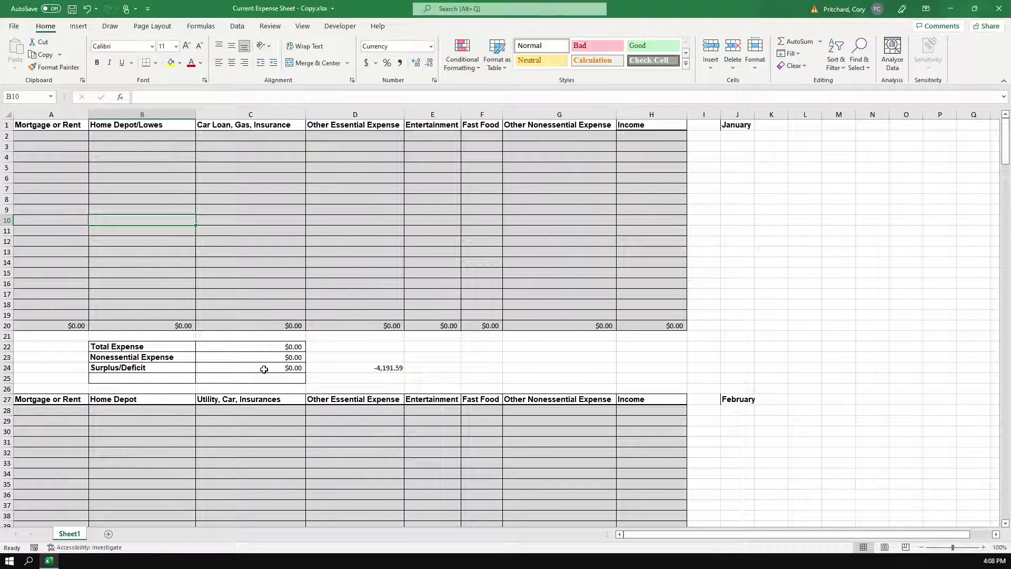
Examine the formulas behind January's column totals and the Total Expense, Nonessential Expense and Surplus/Deficit amounts, with the columns they draw on.
{"action": "left_click", "coordinate": [69, 325]}
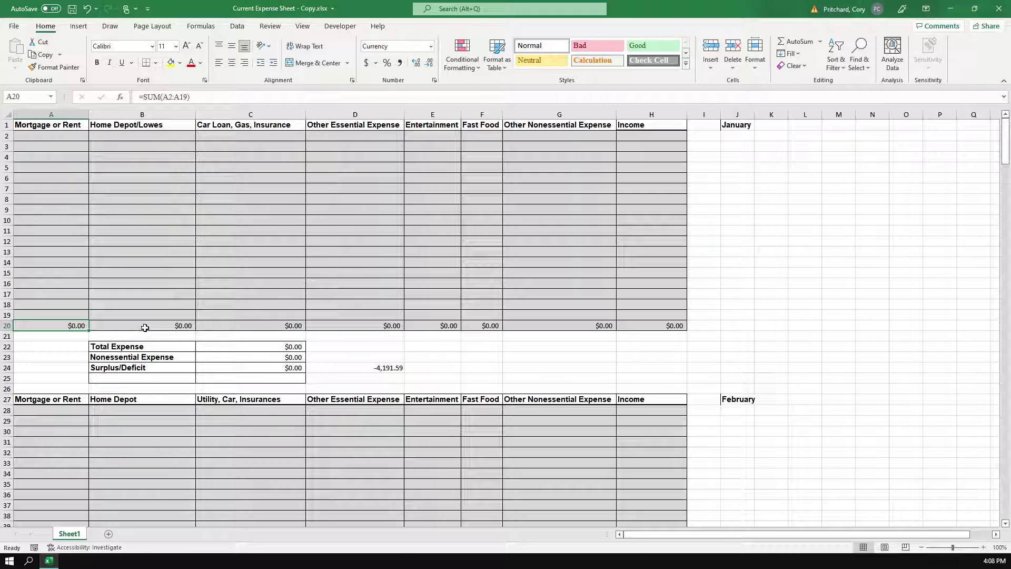
{"action": "left_click", "coordinate": [145, 327]}
{"action": "left_click", "coordinate": [260, 327]}
{"action": "left_click", "coordinate": [394, 327]}
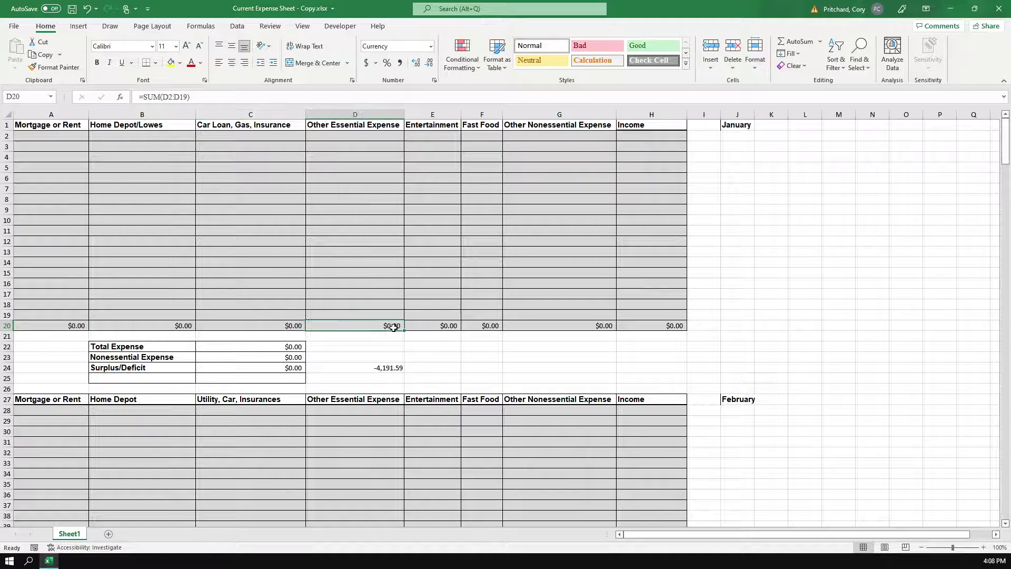
{"action": "left_click", "coordinate": [272, 347]}
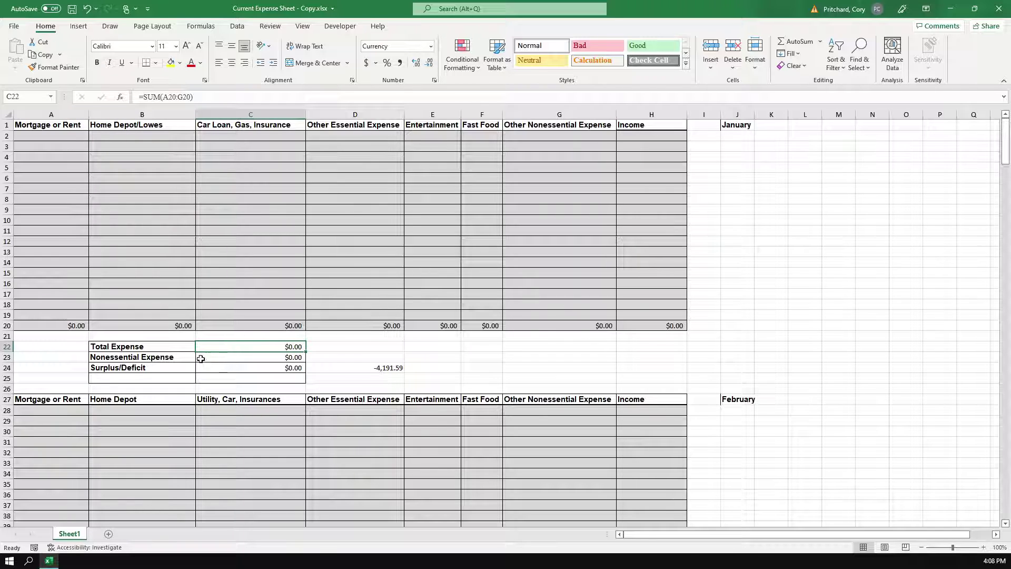
{"action": "left_click", "coordinate": [238, 359]}
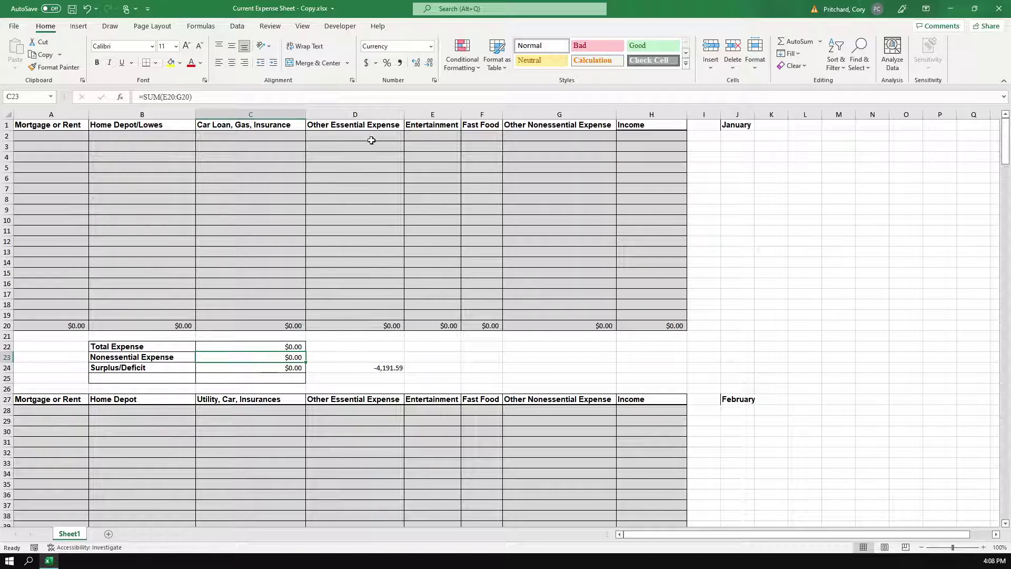
{"action": "left_click", "coordinate": [481, 128]}
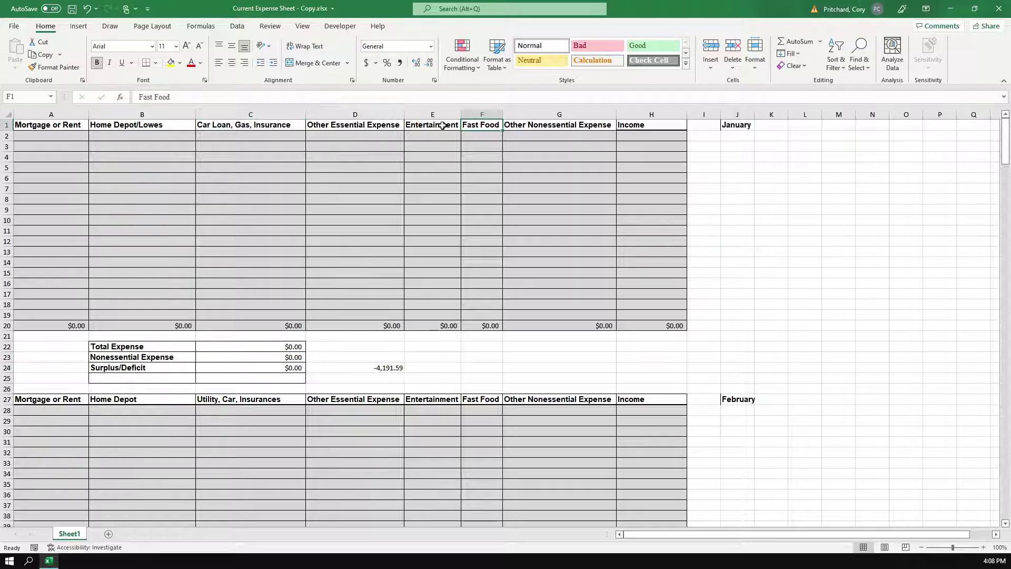
{"action": "left_click", "coordinate": [443, 125]}
{"action": "left_click", "coordinate": [534, 125]}
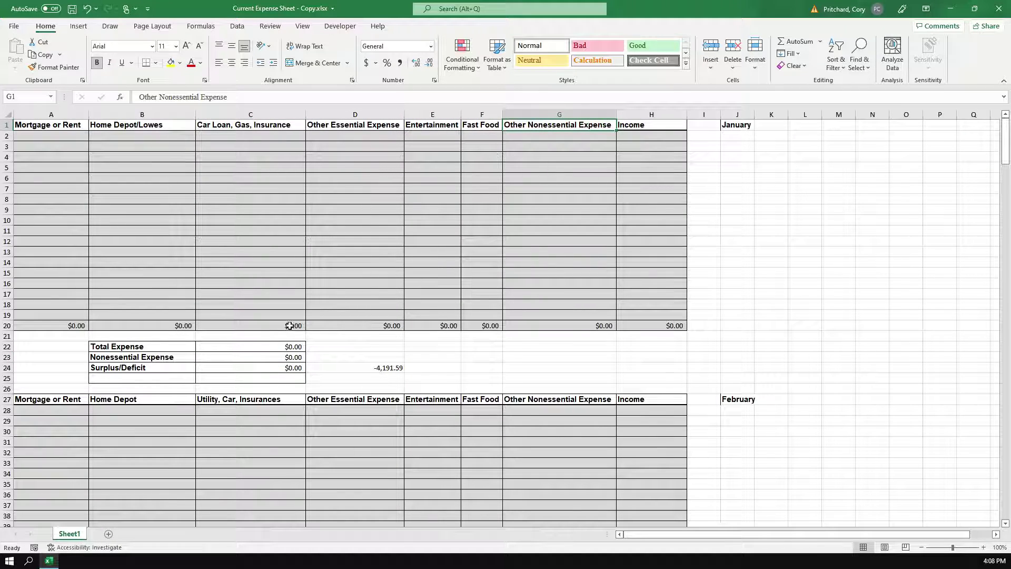
{"action": "left_click", "coordinate": [274, 369]}
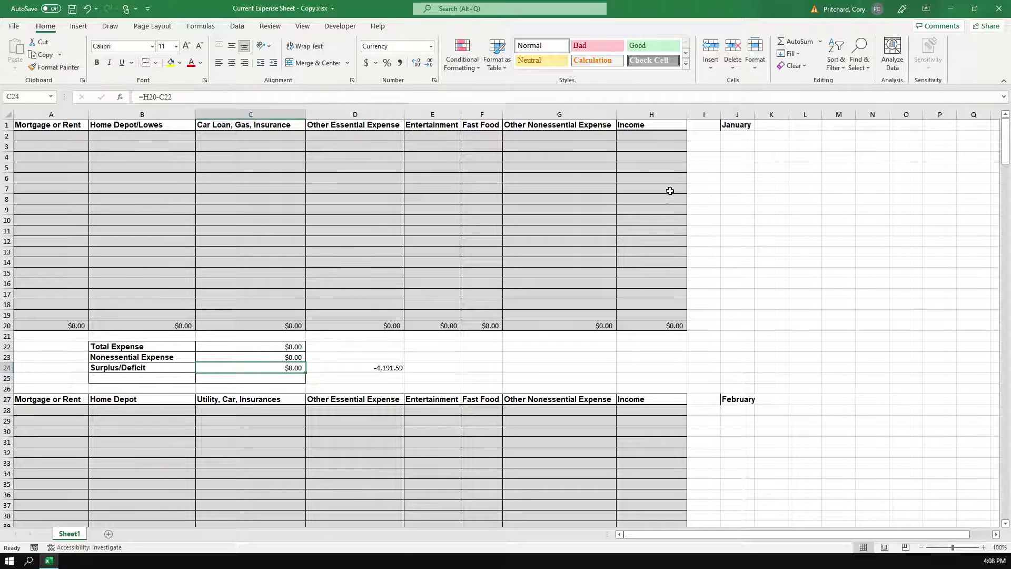
{"action": "left_click", "coordinate": [654, 134]}
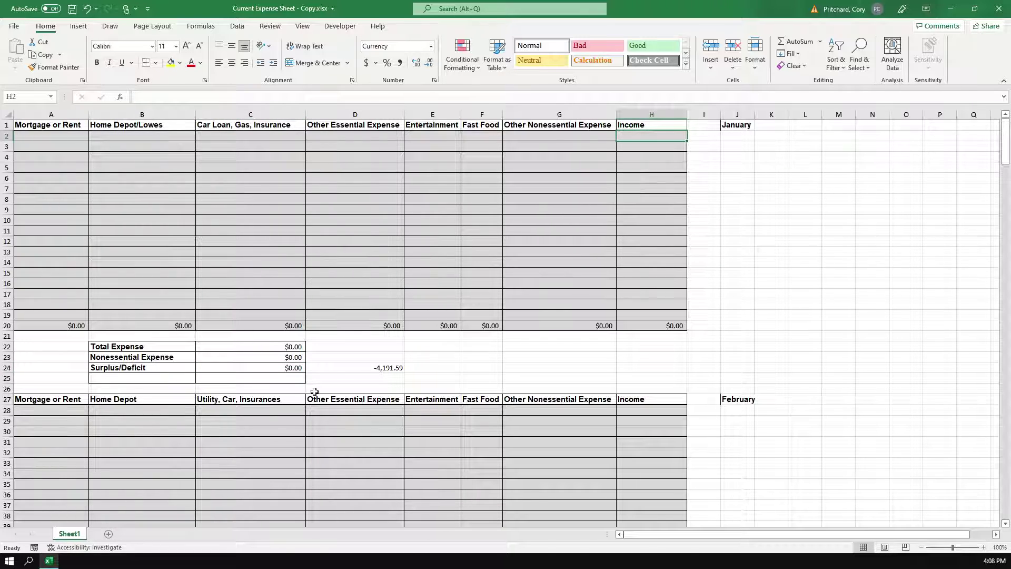
Delete the stray number in D24 beside January's Surplus/Deficit amount.
{"action": "left_click", "coordinate": [384, 368]}
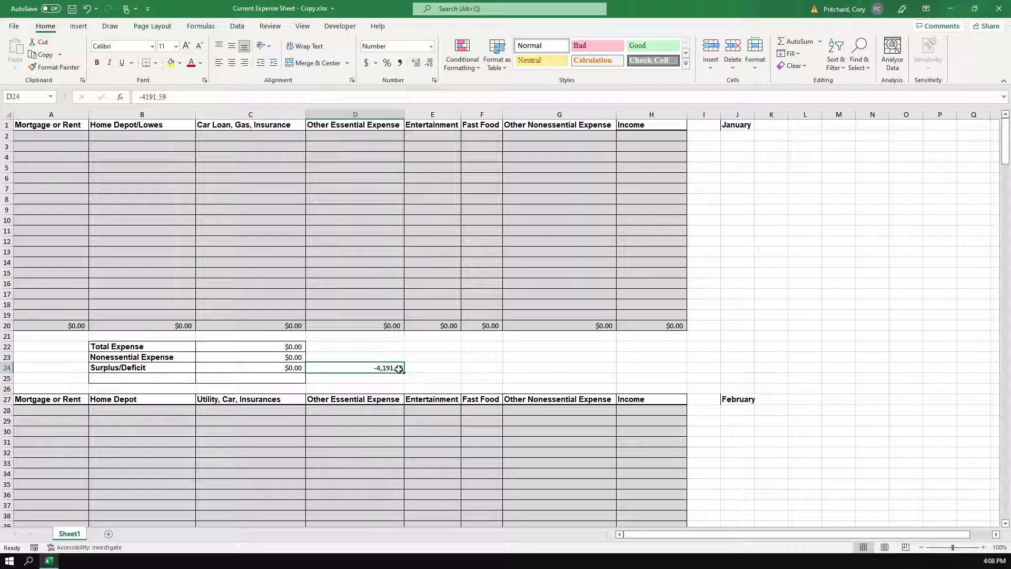
{"action": "key", "text": "Delete"}
{"action": "left_click", "coordinate": [213, 213]}
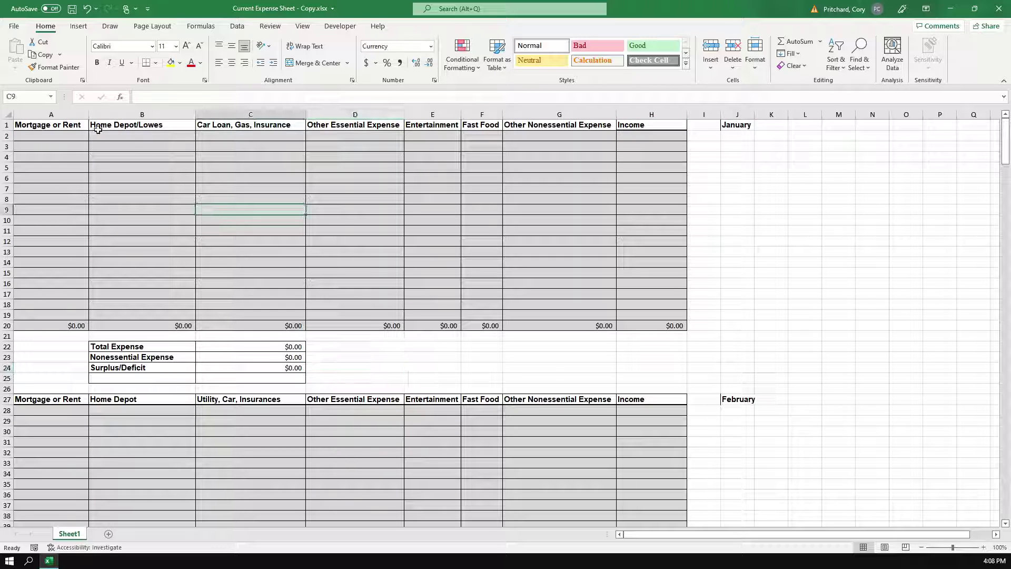
Enter 1500 as the first January expense under Mortgage or Rent, in A2.
{"action": "left_click", "coordinate": [77, 138]}
{"action": "type", "text": "15"}
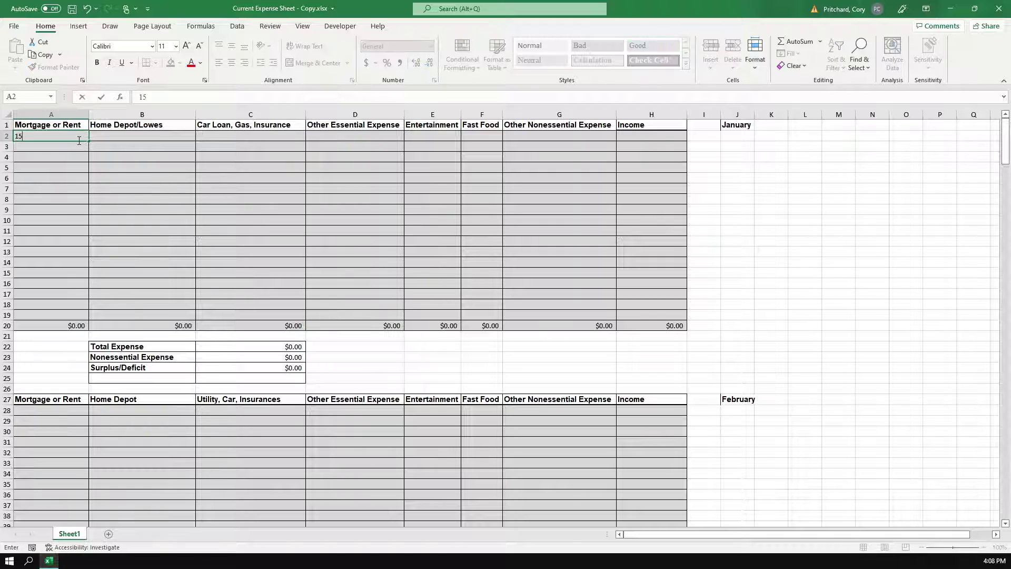
{"action": "type", "text": "003"}
{"action": "key", "text": "BackSpace"}
{"action": "key", "text": "Return"}
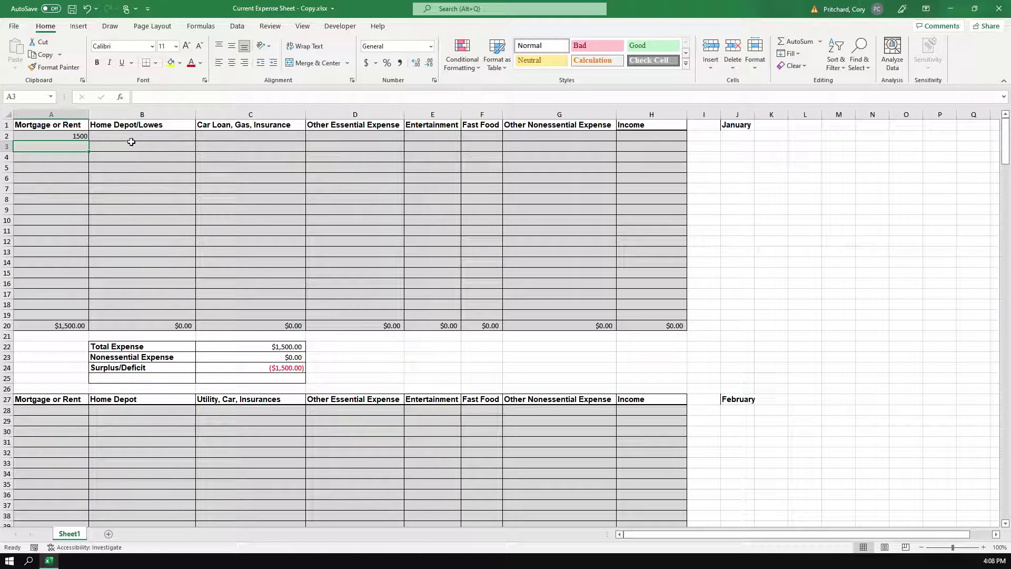
Enter January expenses in row 2: 600 for Car Loan, Gas, Insurance and 400 for Other Essential Expense.
{"action": "left_click", "coordinate": [164, 136]}
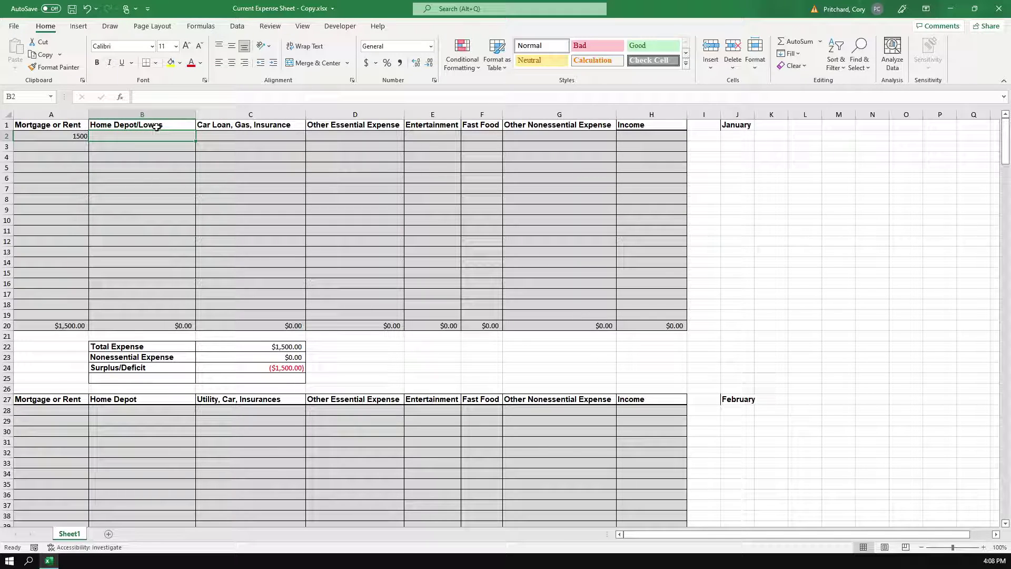
{"action": "left_click", "coordinate": [211, 136]}
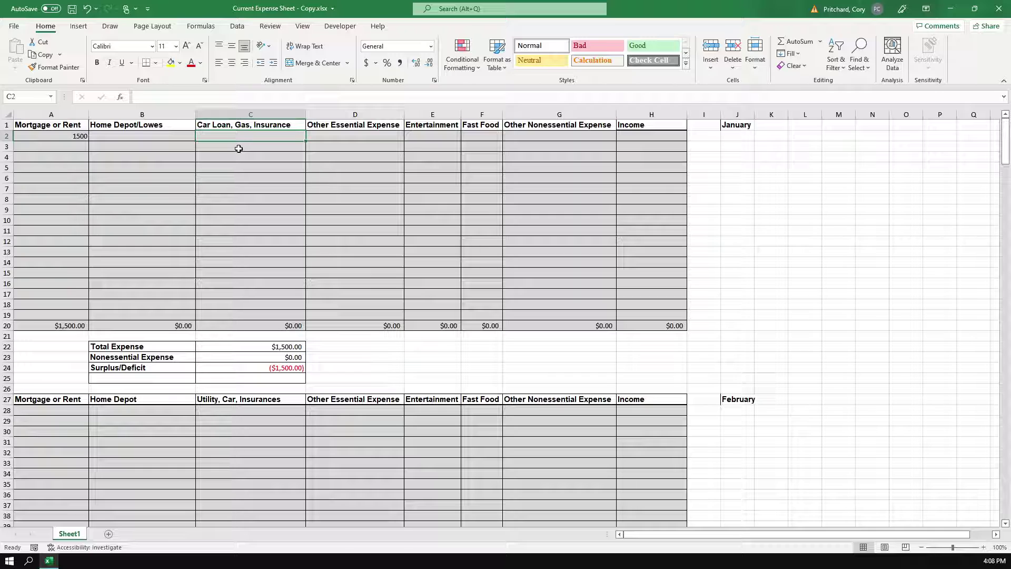
{"action": "type", "text": "600"}
{"action": "key", "text": "Return"}
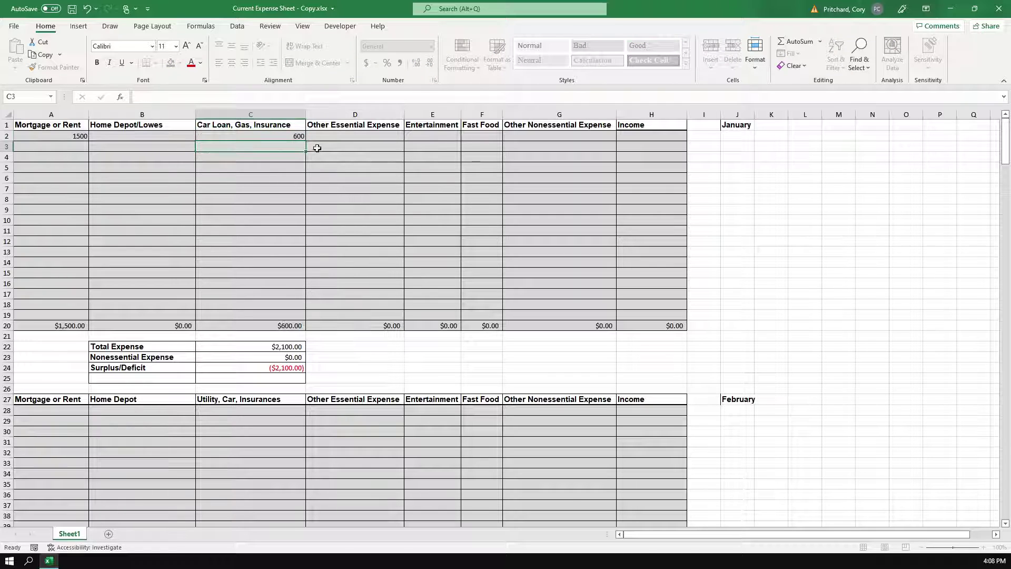
{"action": "left_click", "coordinate": [330, 136]}
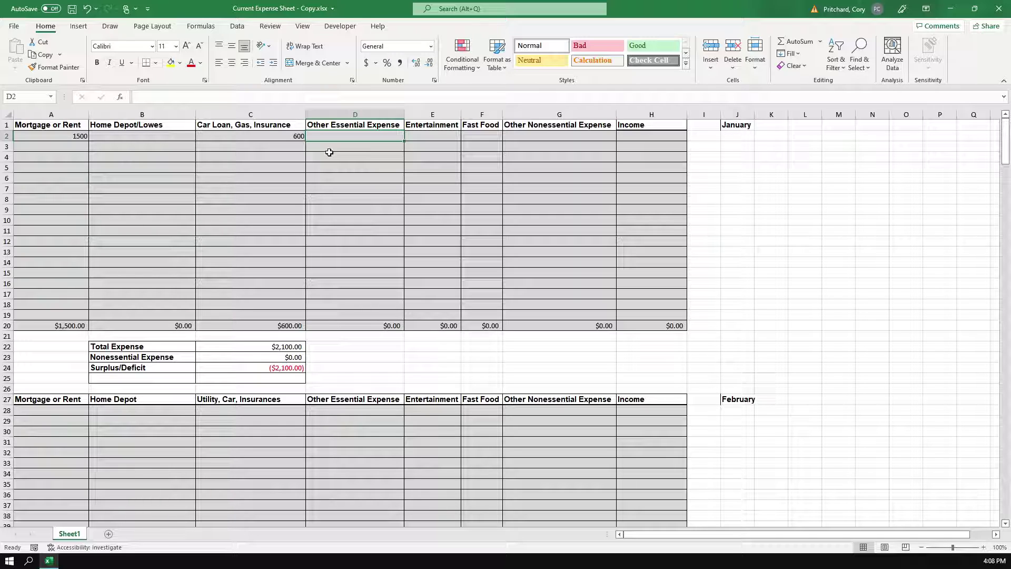
{"action": "type", "text": "400"}
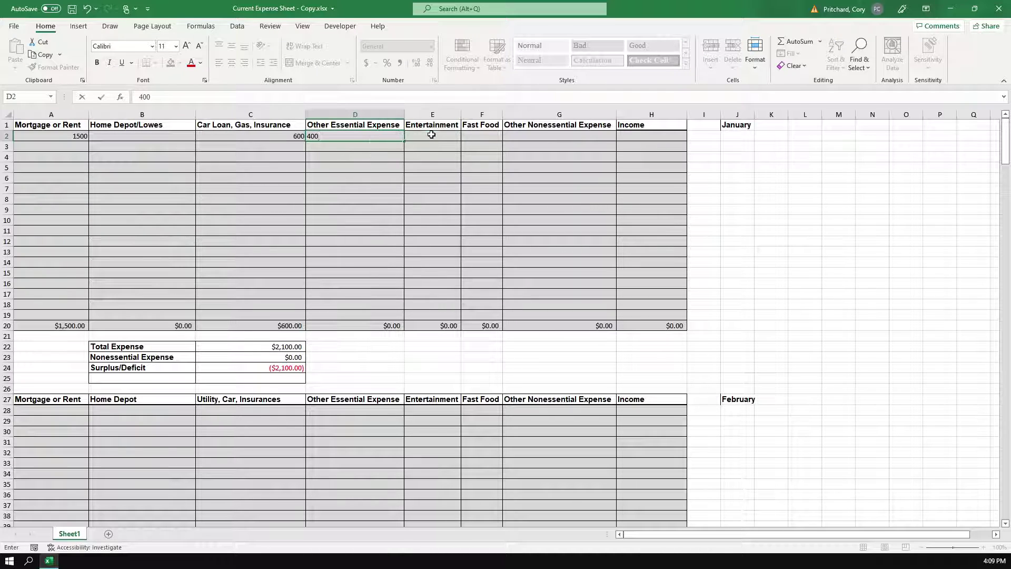
Enter January's nonessential expenses in row 2: 300 for Entertainment, 700 for Fast Food and 200 for Other Nonessential Expense.
{"action": "left_click", "coordinate": [431, 135]}
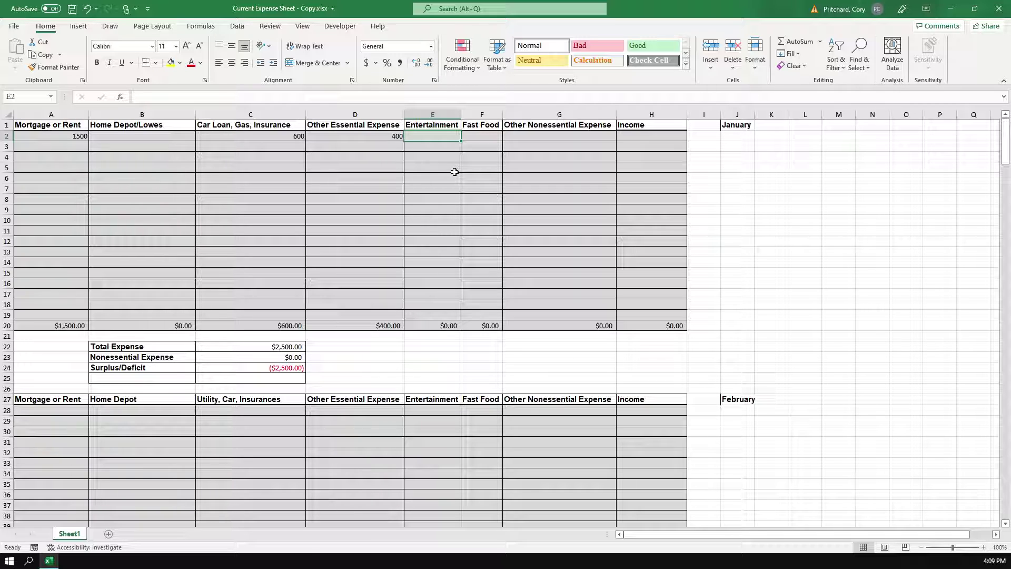
{"action": "type", "text": "300"}
{"action": "key", "text": "Tab"}
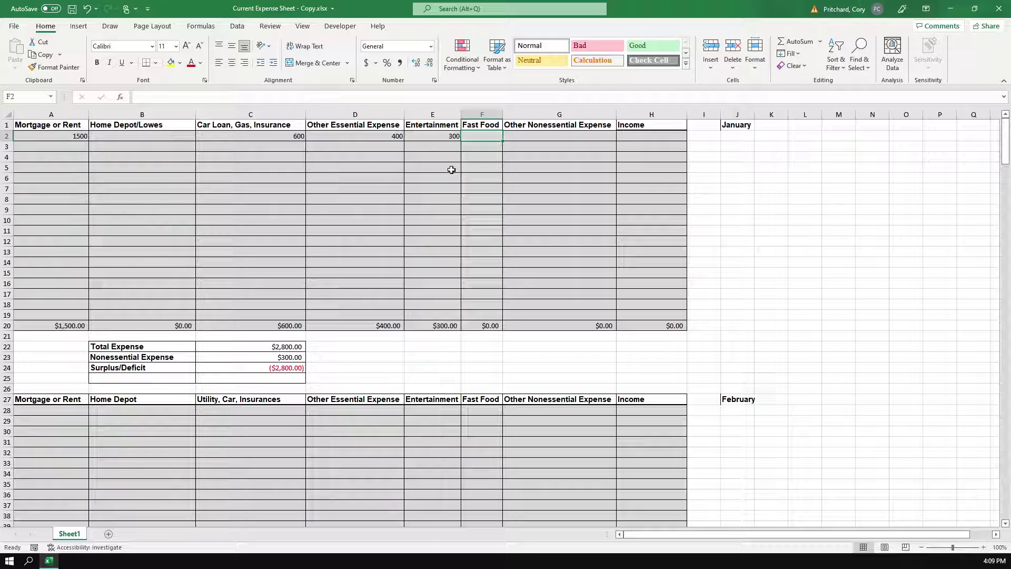
{"action": "type", "text": "700"}
{"action": "key", "text": "Tab"}
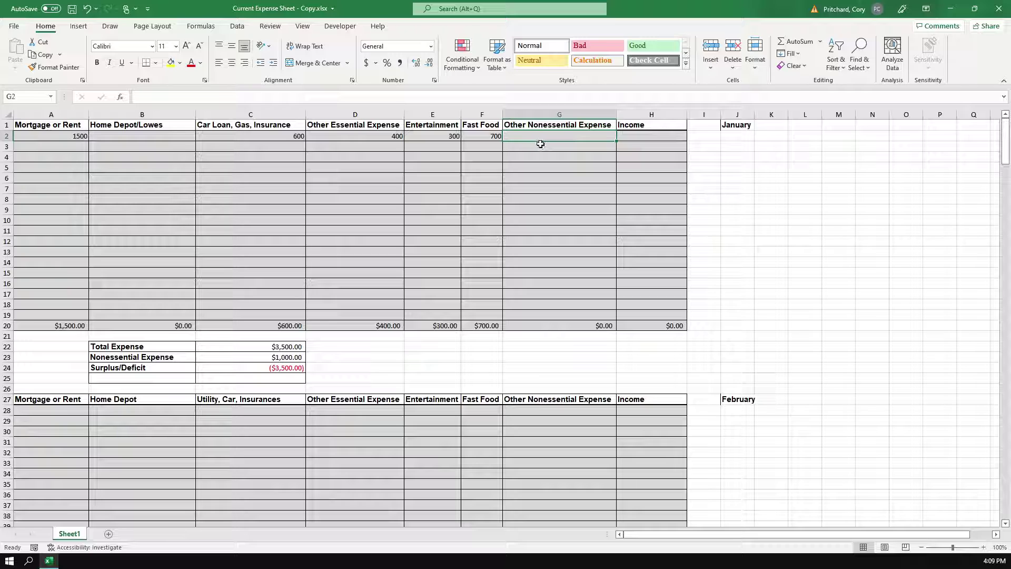
{"action": "type", "text": "200"}
{"action": "key", "text": "Tab"}
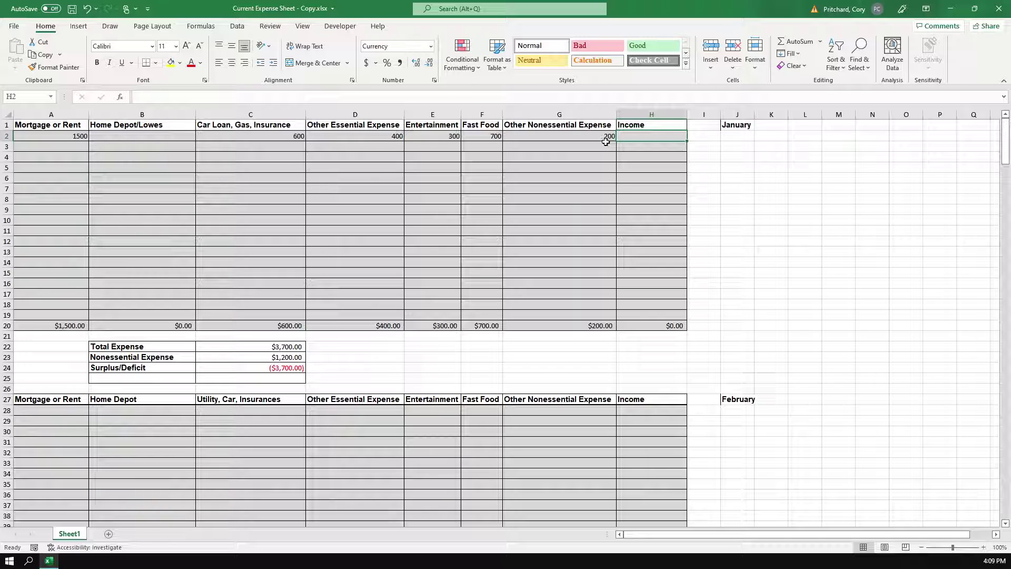
Enter 4000 as the January income in H2.
{"action": "type", "text": "4,00"}
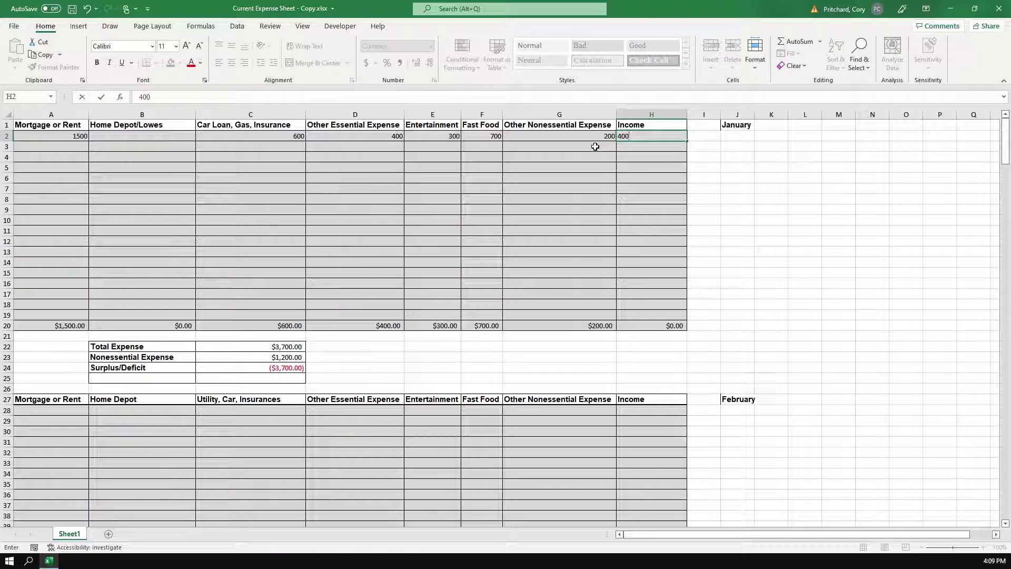
{"action": "type", "text": "0"}
{"action": "key", "text": "Return"}
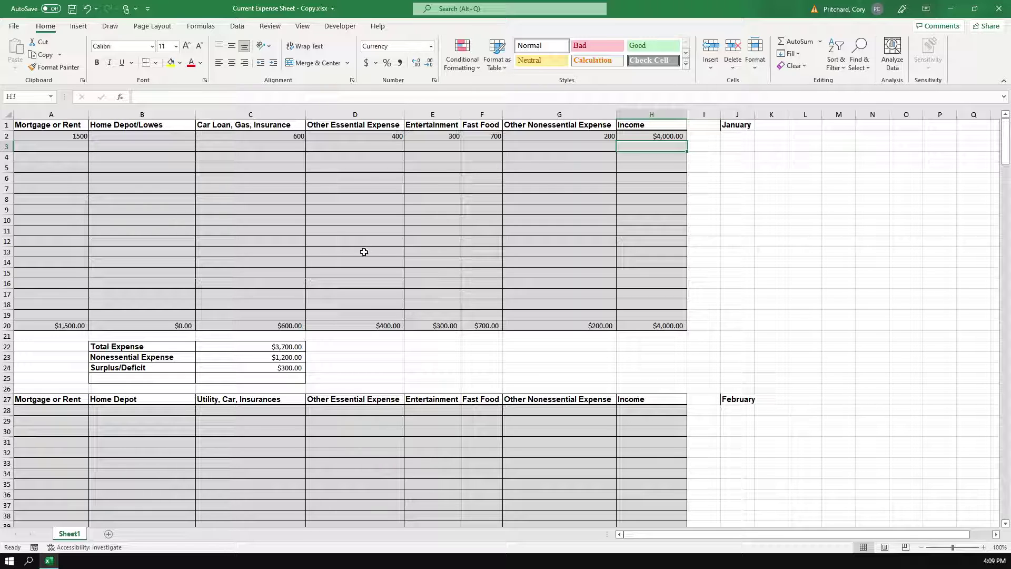
Review January's Surplus/Deficit and Nonessential Expense amounts against the Entertainment, Fast Food and Other Nonessential Expense column totals.
{"action": "left_click", "coordinate": [272, 371]}
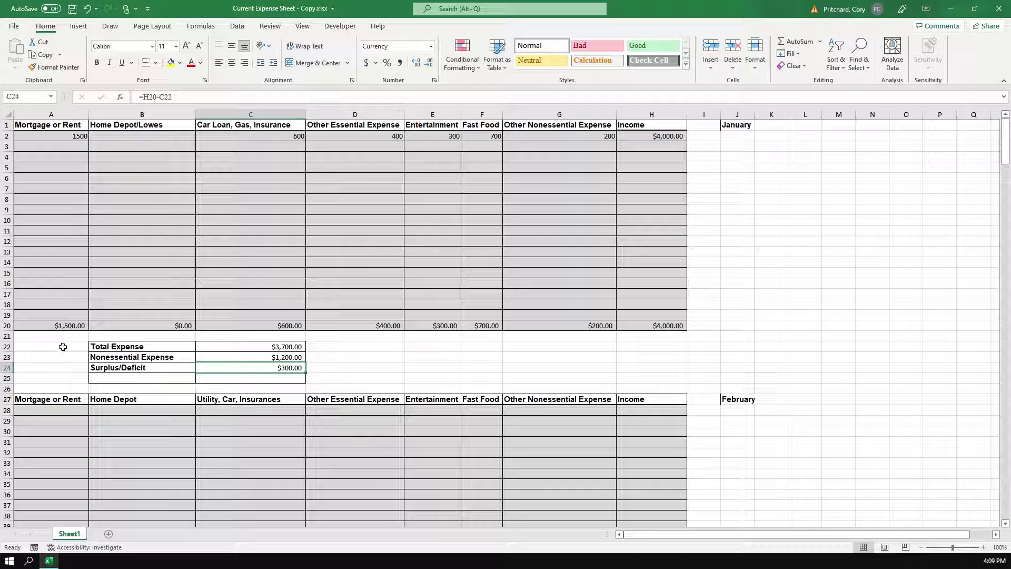
{"action": "left_click", "coordinate": [238, 357]}
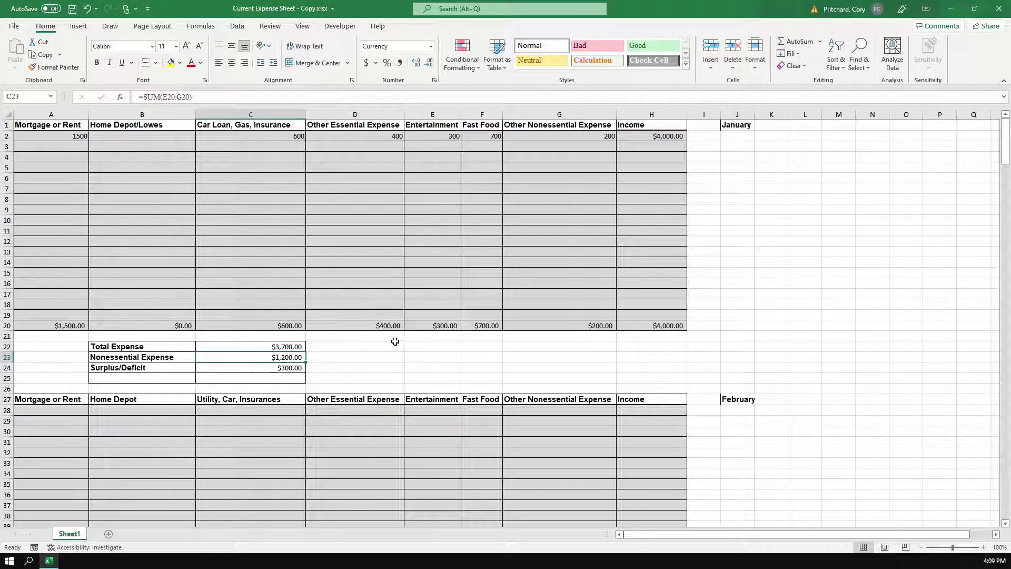
{"action": "left_click", "coordinate": [484, 325]}
{"action": "left_click", "coordinate": [445, 326]}
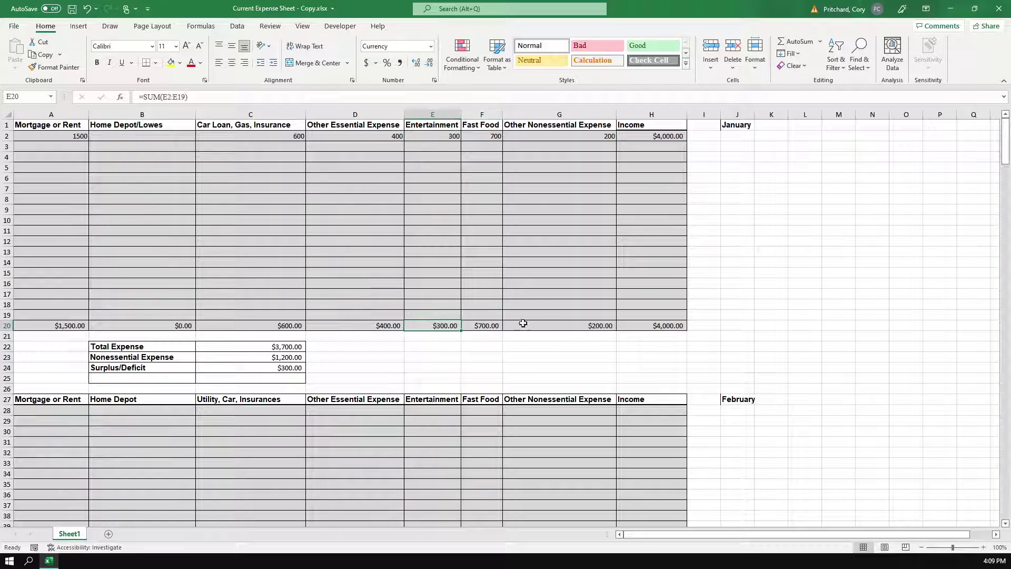
{"action": "left_click", "coordinate": [522, 325]}
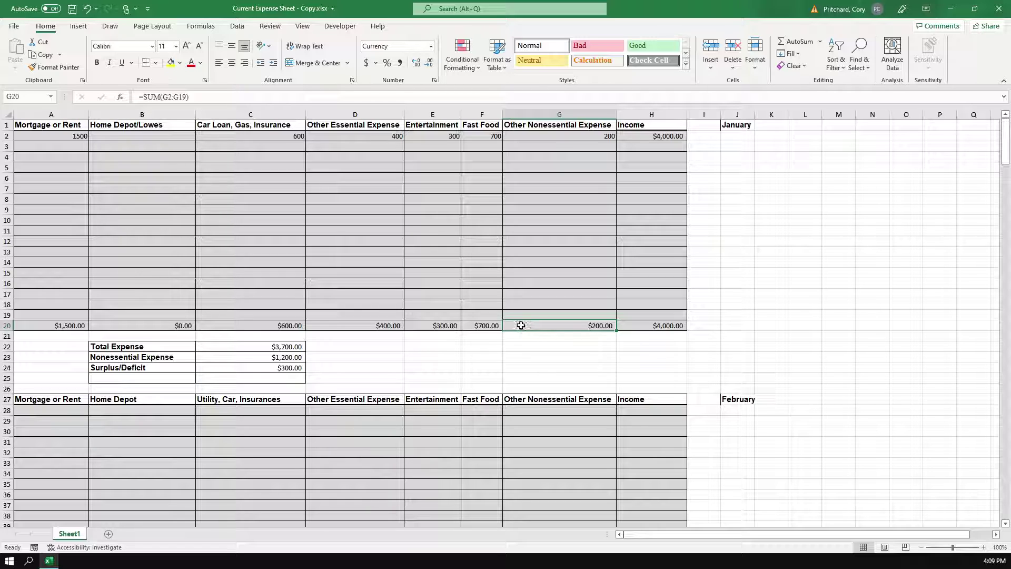
{"action": "left_click", "coordinate": [276, 357]}
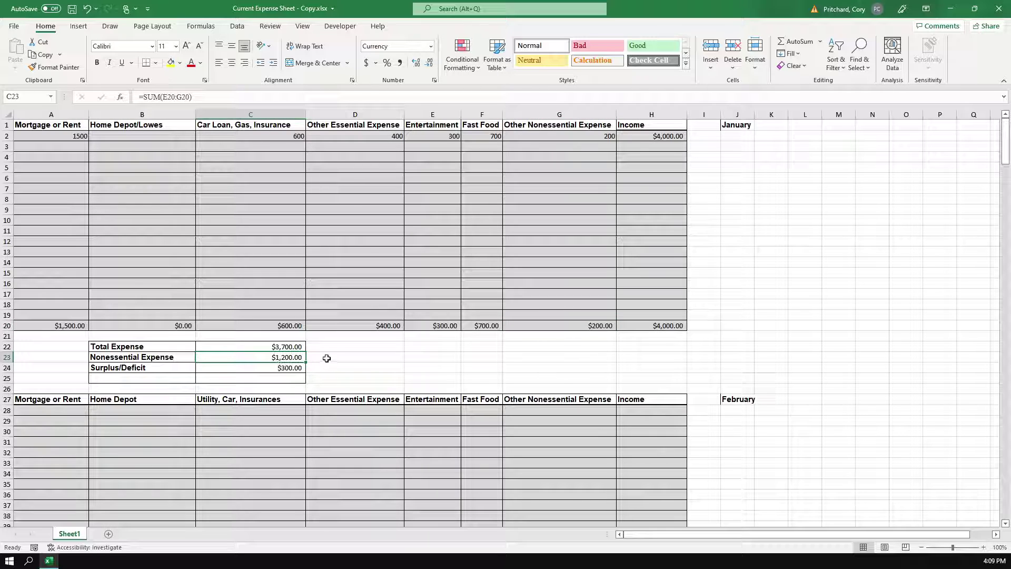
Add the label "Potential Savings" in D22, beside January's Total Expense amount.
{"action": "left_click", "coordinate": [327, 358]}
{"action": "key", "text": "Up"}
{"action": "type", "text": "Po"}
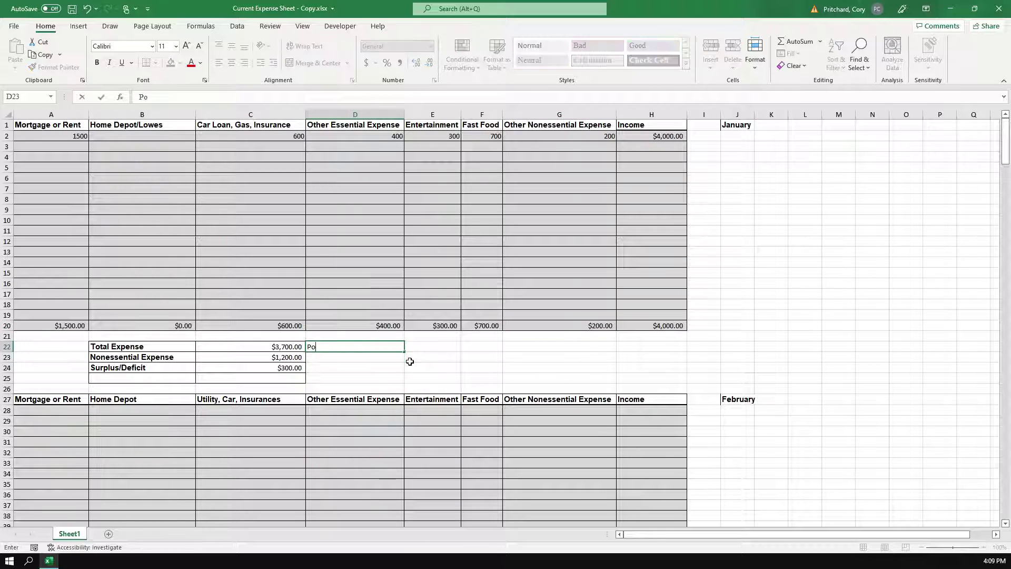
{"action": "type", "text": "tential Savings"}
{"action": "key", "text": "Return"}
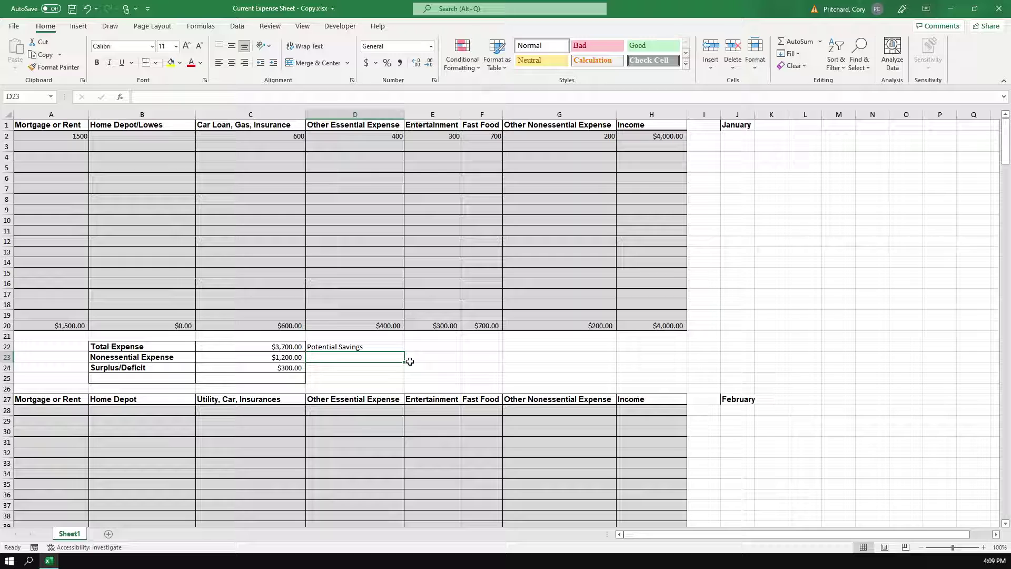
Move the Potential Savings label down to D23, beside the Nonessential Expense amount.
{"action": "left_click", "coordinate": [339, 347]}
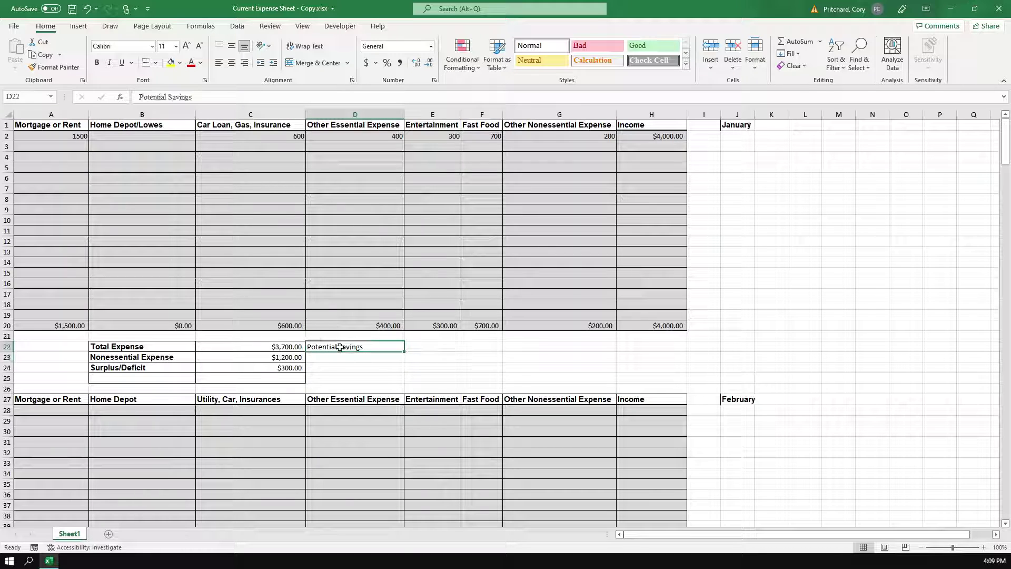
{"action": "left_click_drag", "start_coordinate": [342, 351], "coordinate": [343, 362]}
{"action": "key", "text": "Tab"}
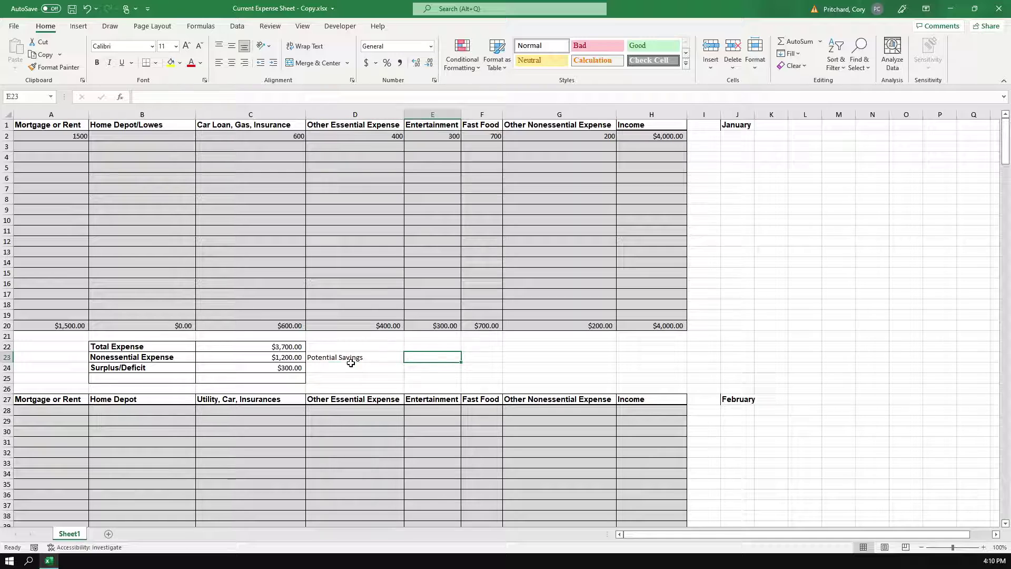
{"action": "left_click", "coordinate": [294, 359]}
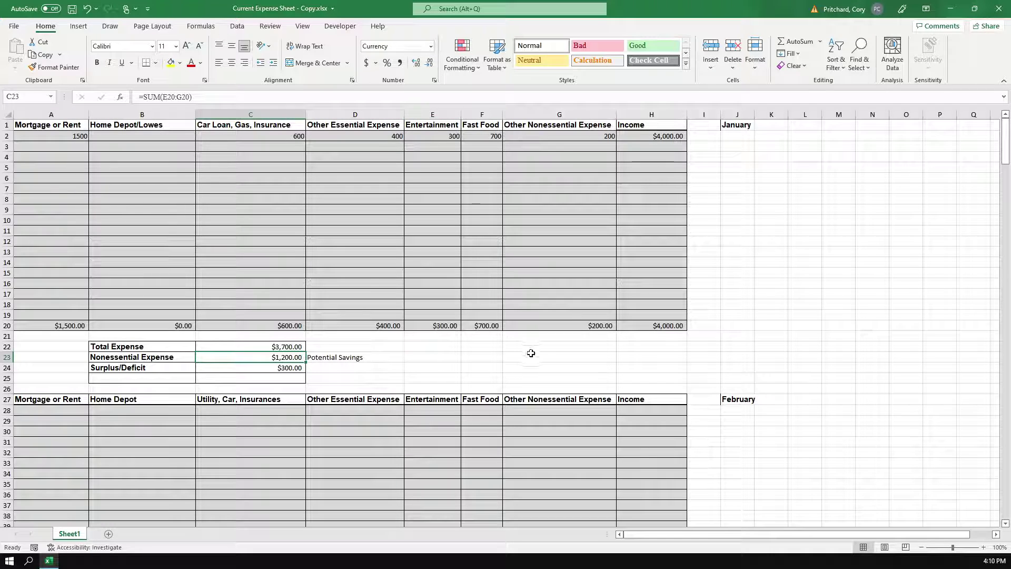
Compare January's Surplus/Deficit formula in C24 with the Nonessential Expense formula in C23 labelled Potential Savings.
{"action": "left_click", "coordinate": [270, 367]}
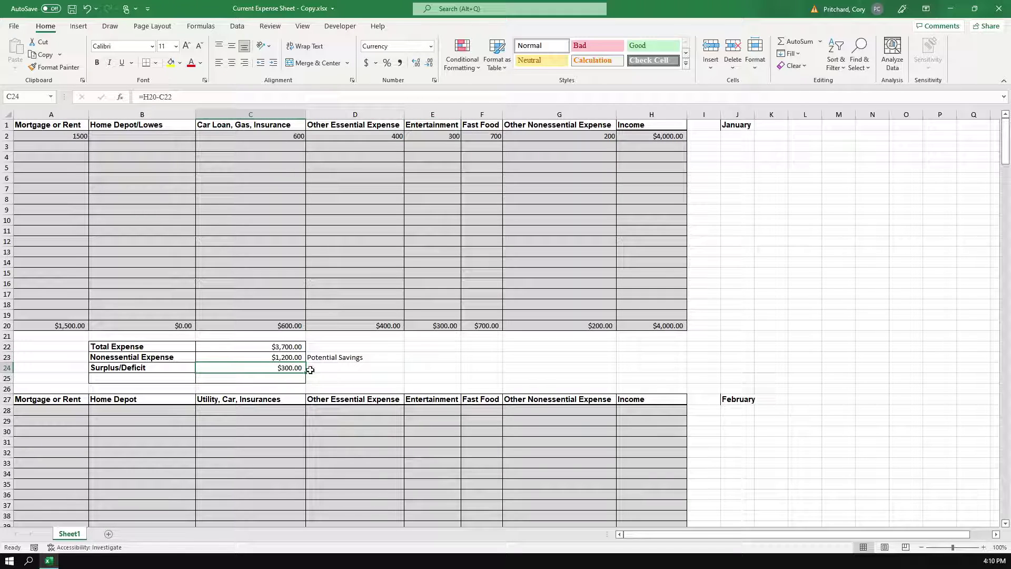
{"action": "left_click", "coordinate": [344, 369]}
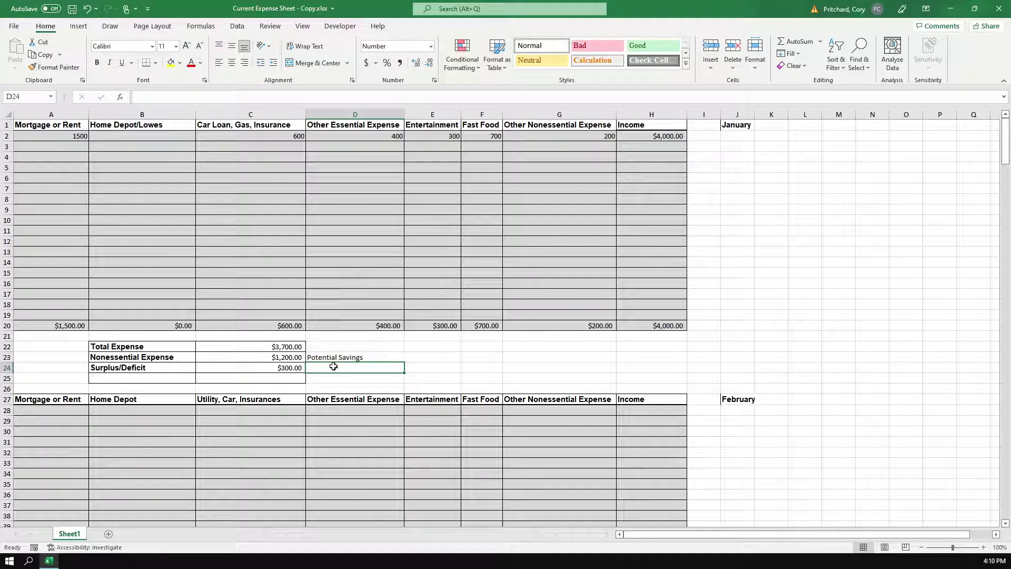
{"action": "left_click", "coordinate": [288, 368]}
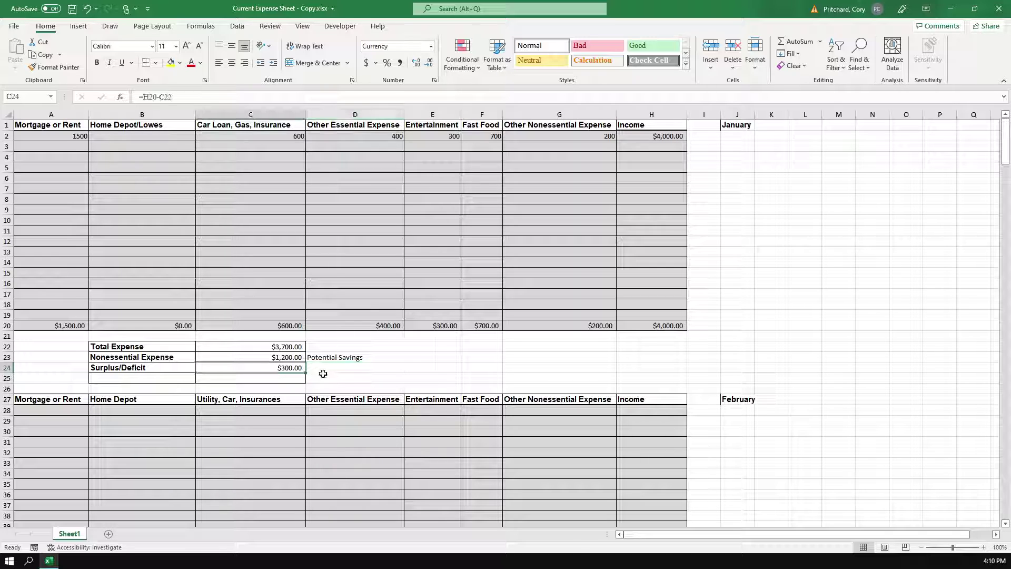
{"action": "left_click", "coordinate": [278, 356]}
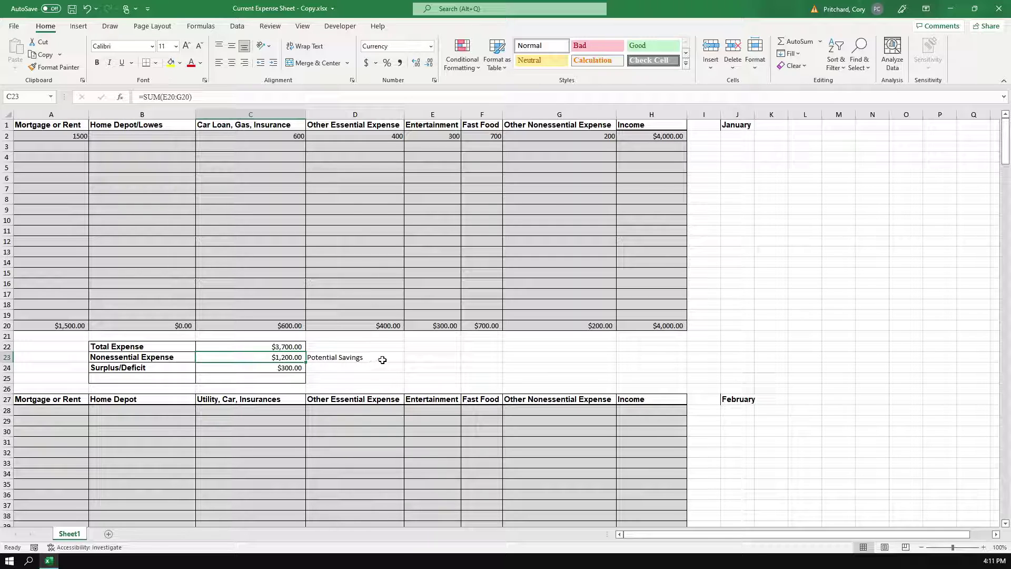
{"action": "left_click", "coordinate": [276, 369]}
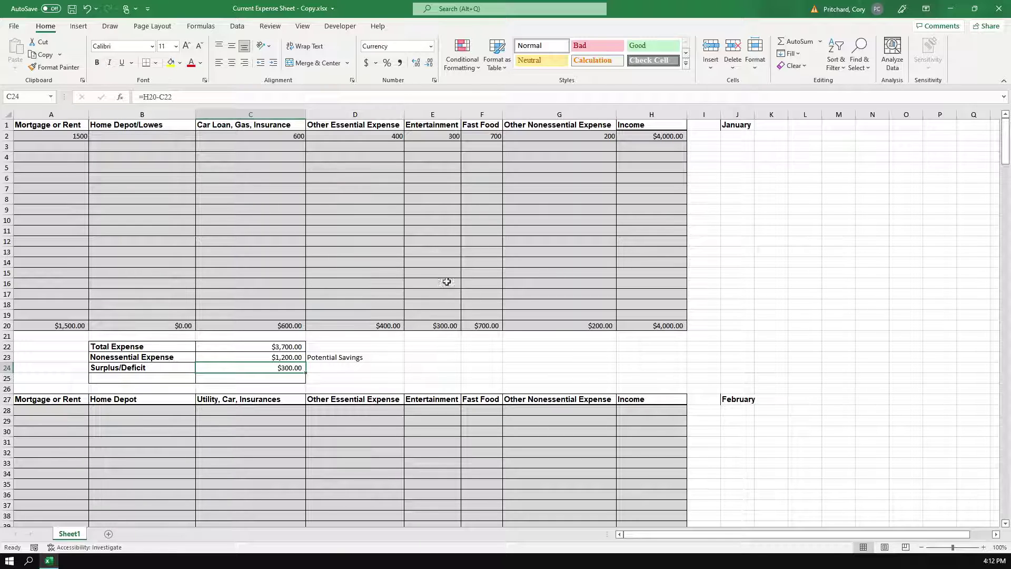
Examine the yearly total formulas in E314:E316 and the January and February month-over-month formulas in B315:B316 below the last month.
{"action": "scroll", "coordinate": [413, 345], "scroll_direction": "down", "scroll_amount": 2}
{"action": "scroll", "coordinate": [413, 342], "scroll_direction": "up", "scroll_amount": 2}
{"action": "left_click_drag", "start_coordinate": [1004, 158], "coordinate": [932, 521]}
{"action": "scroll", "coordinate": [655, 429], "scroll_direction": "down", "scroll_amount": 1}
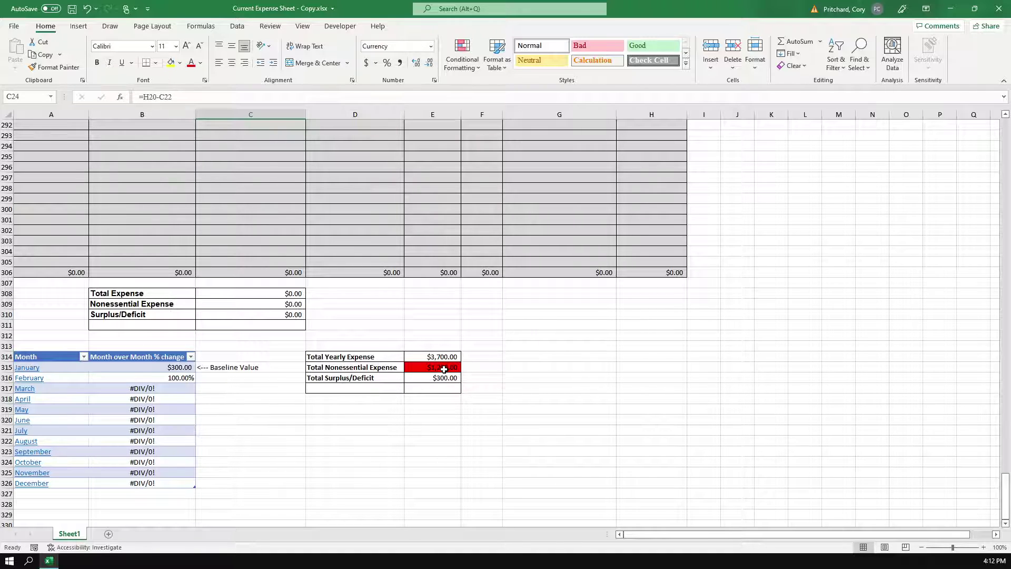
{"action": "scroll", "coordinate": [323, 369], "scroll_direction": "down", "scroll_amount": 2}
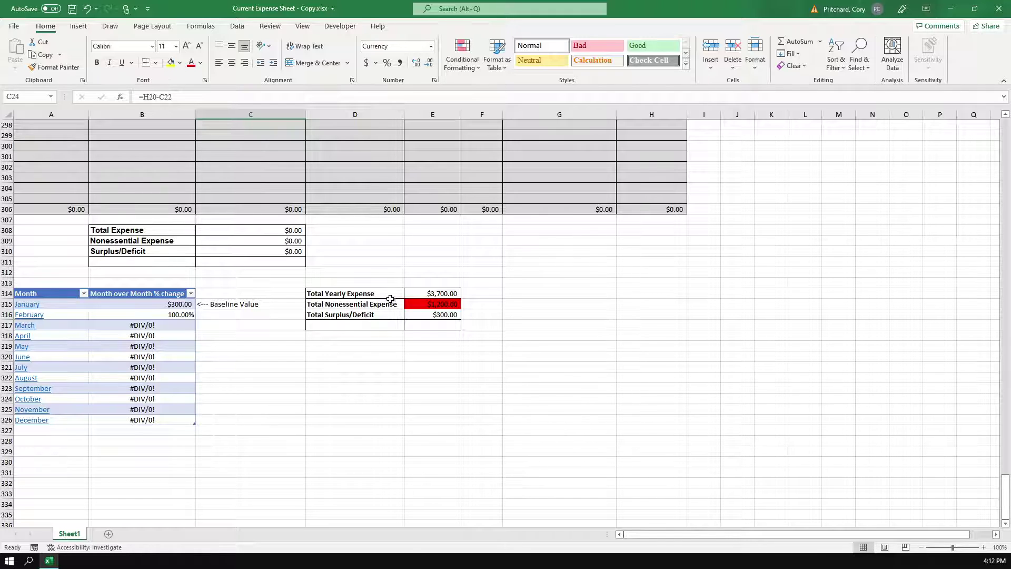
{"action": "left_click", "coordinate": [418, 295]}
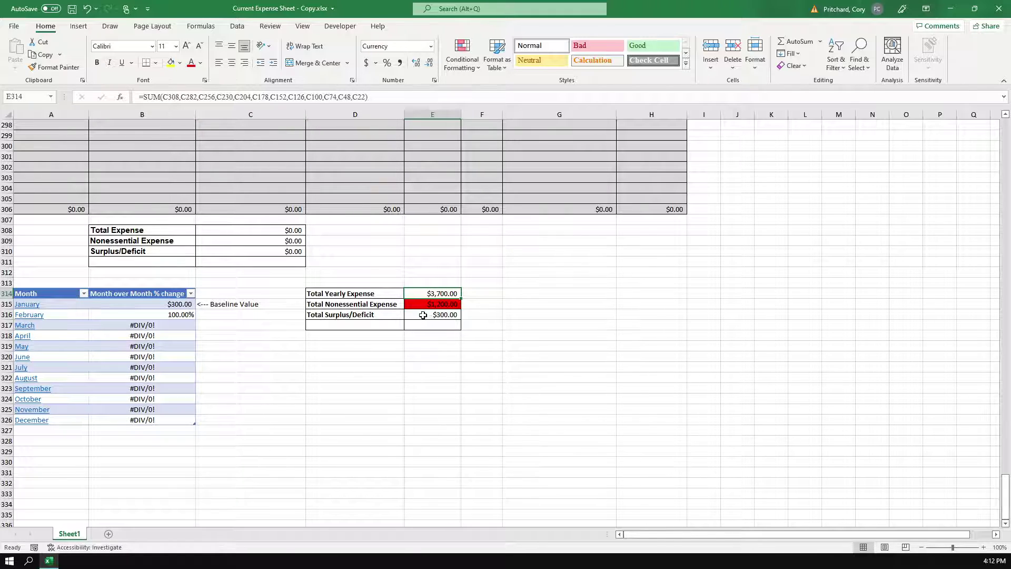
{"action": "left_click", "coordinate": [431, 306]}
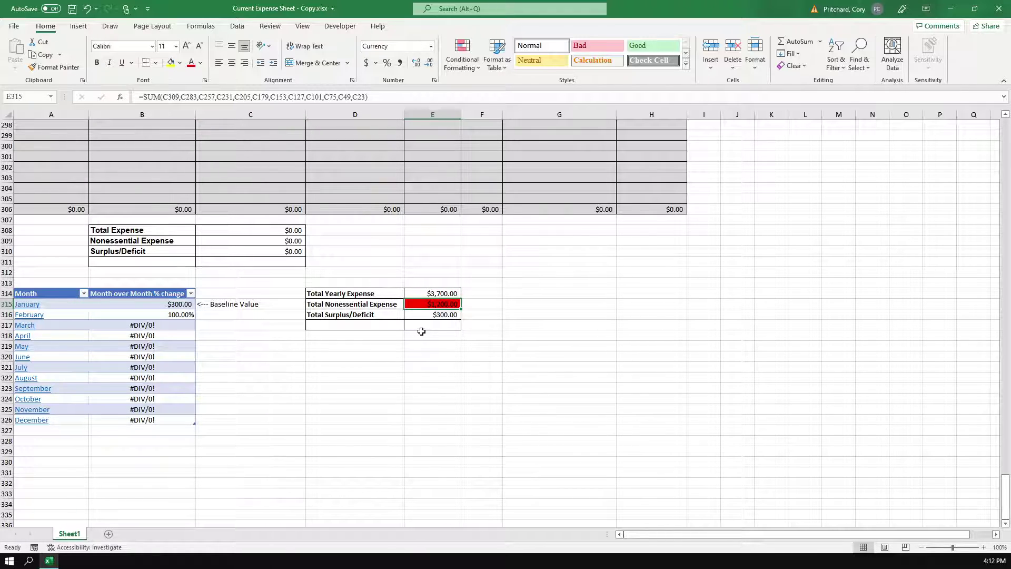
{"action": "left_click", "coordinate": [442, 315]}
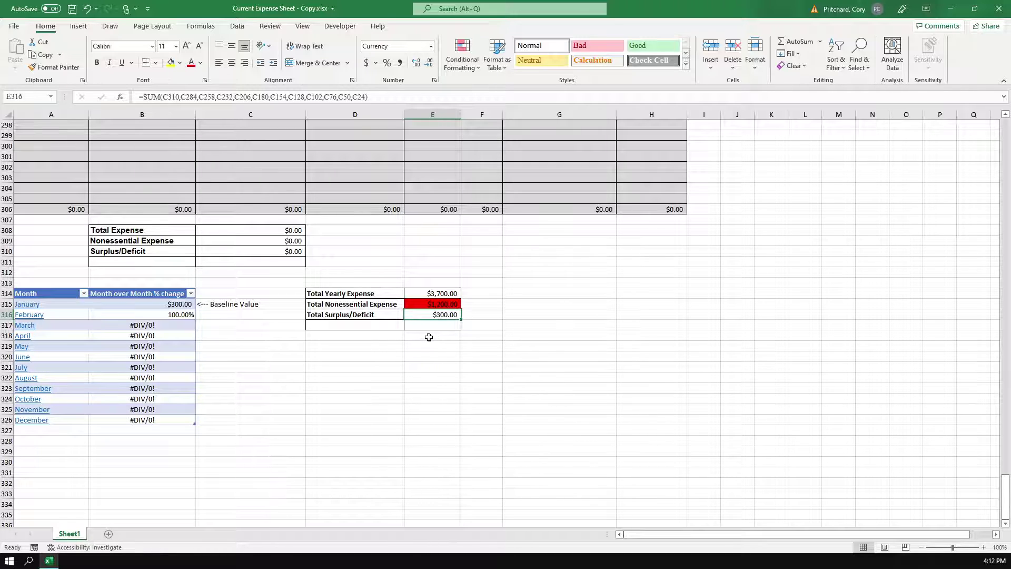
{"action": "left_click", "coordinate": [163, 305]}
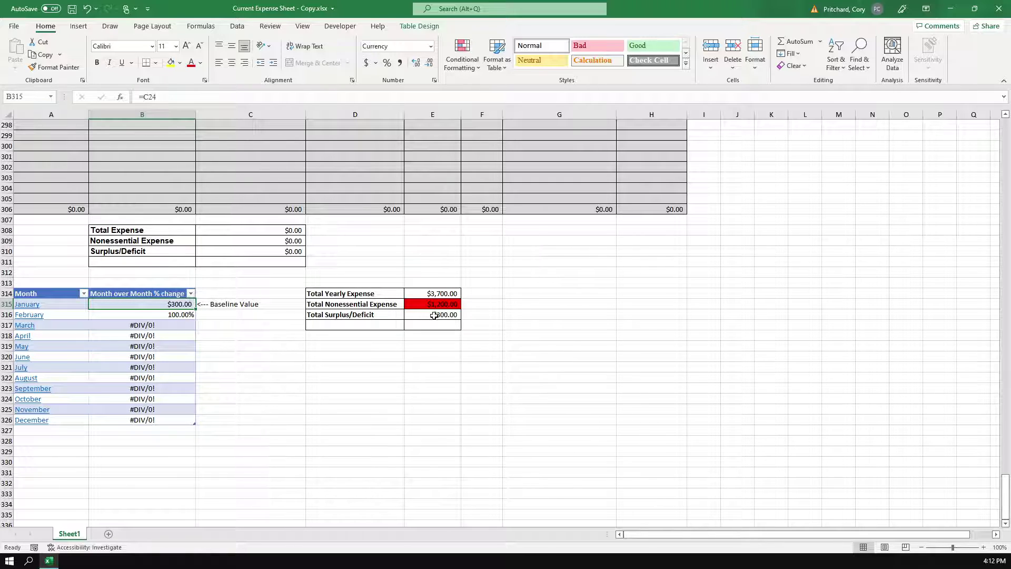
{"action": "left_click", "coordinate": [174, 315]}
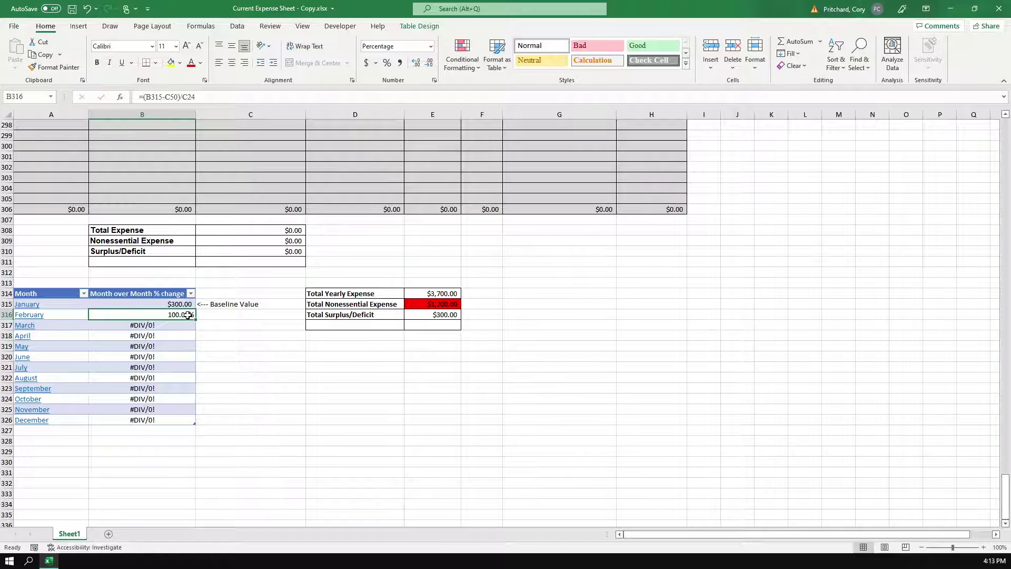
Project a full year of nonessential expense in F315 with the formula =E315*12.
{"action": "left_click", "coordinate": [477, 294]}
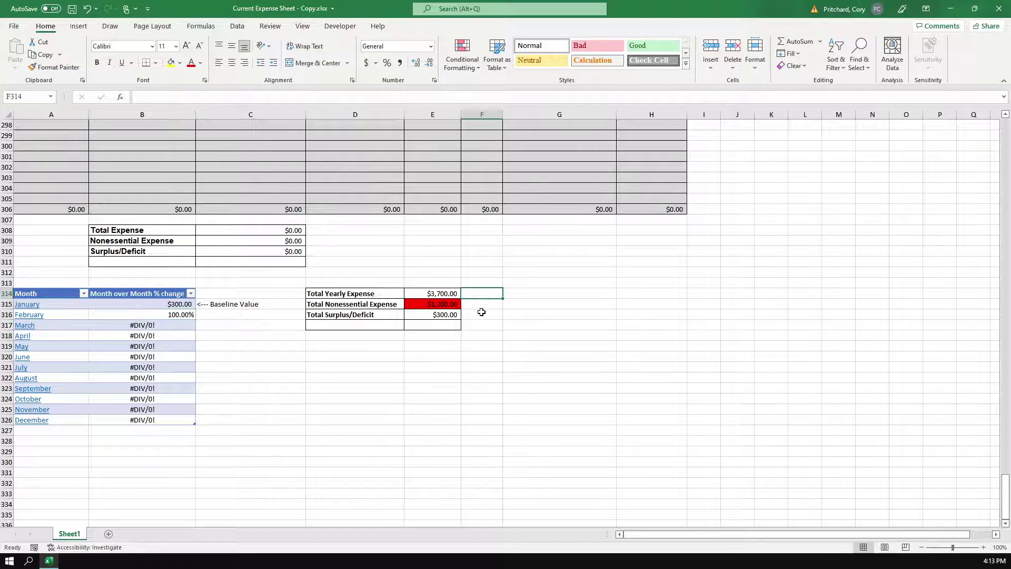
{"action": "left_click", "coordinate": [488, 303]}
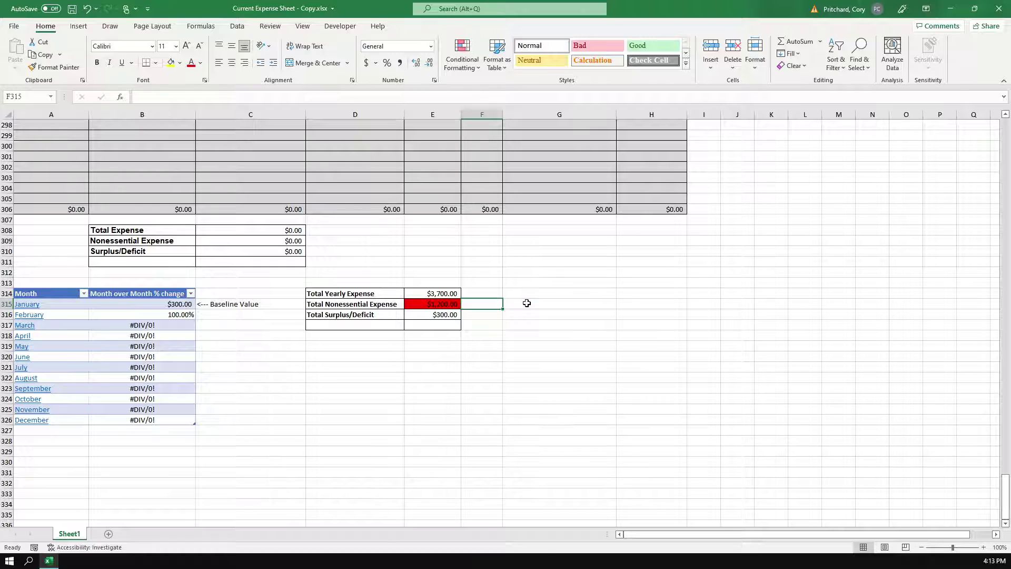
{"action": "type", "text": "="}
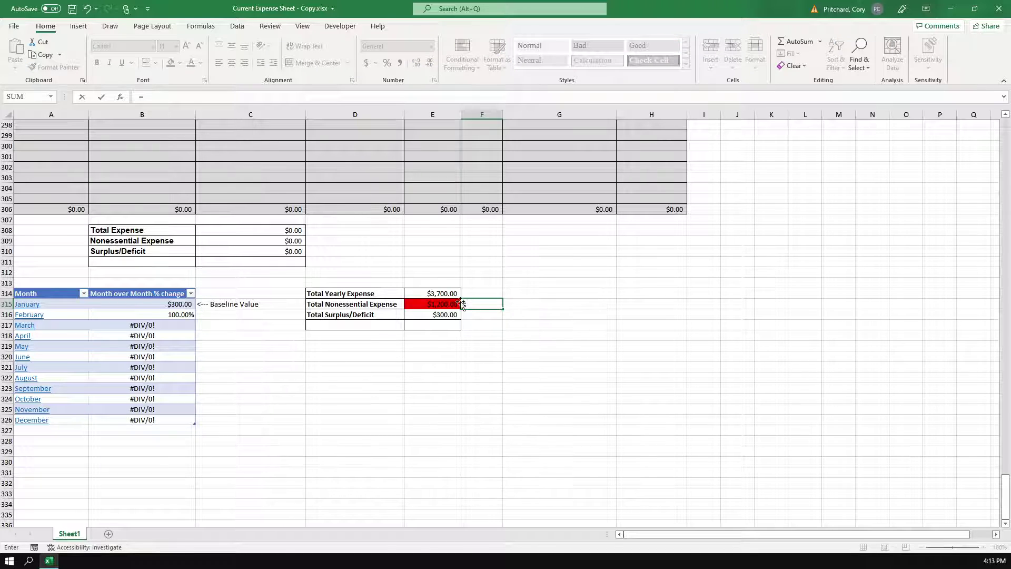
{"action": "left_click", "coordinate": [444, 306]}
{"action": "type", "text": "*1"}
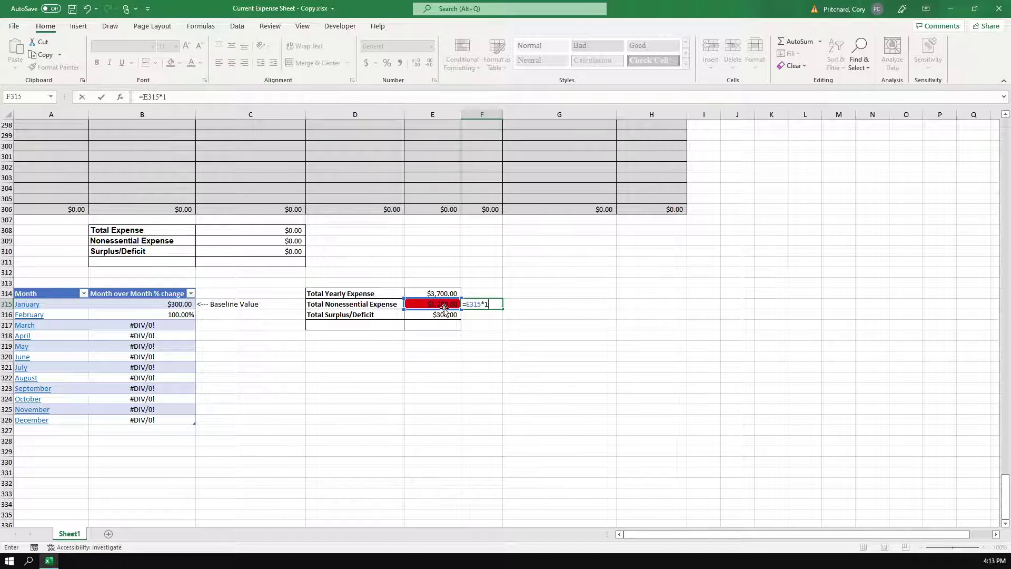
{"action": "type", "text": "2"}
{"action": "key", "text": "Return"}
{"action": "left_click", "coordinate": [496, 304]}
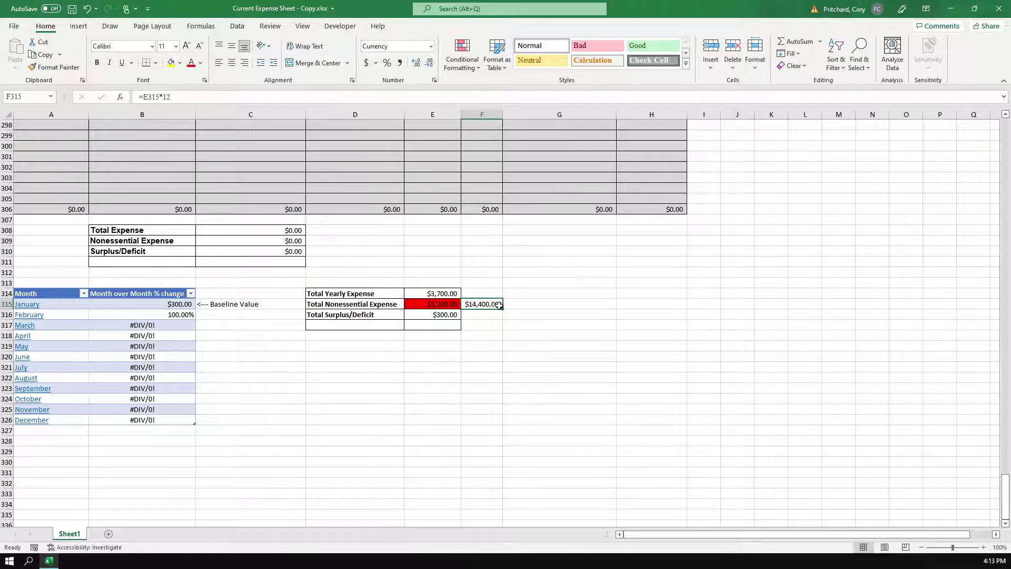
Project the full-year surplus in F316 with the formula =E316*12.
{"action": "left_click", "coordinate": [488, 316]}
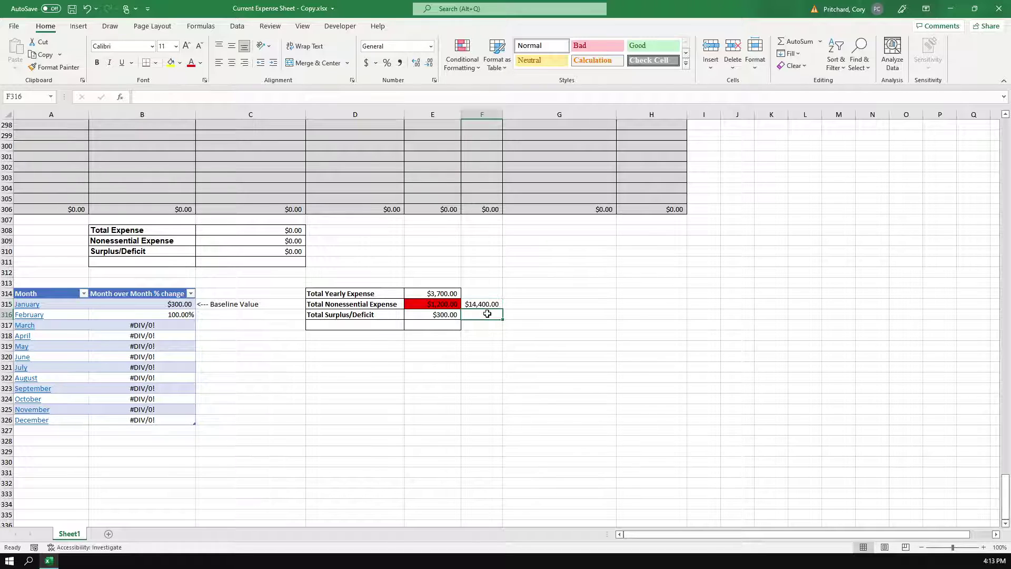
{"action": "type", "text": "="}
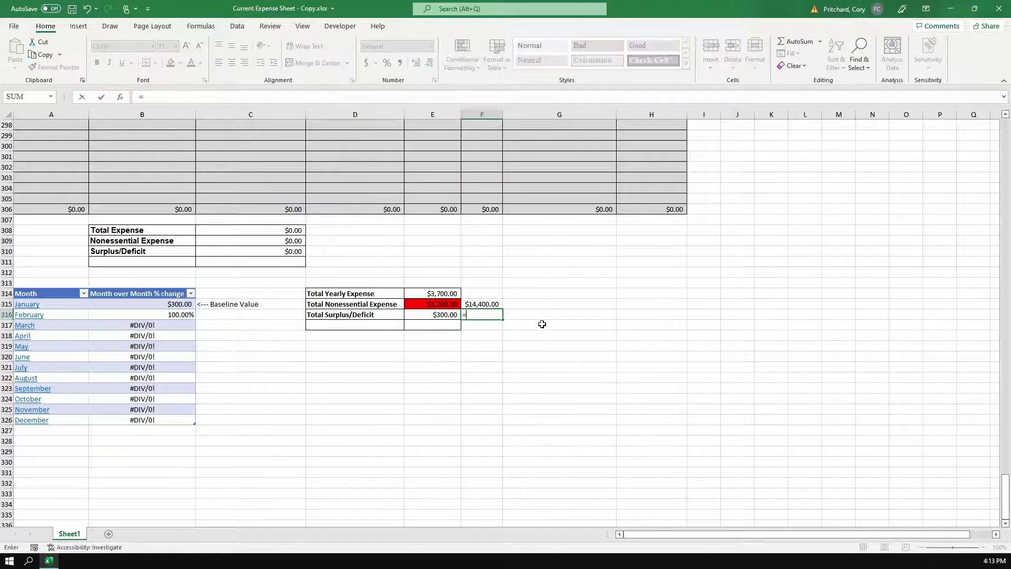
{"action": "left_click", "coordinate": [442, 316]}
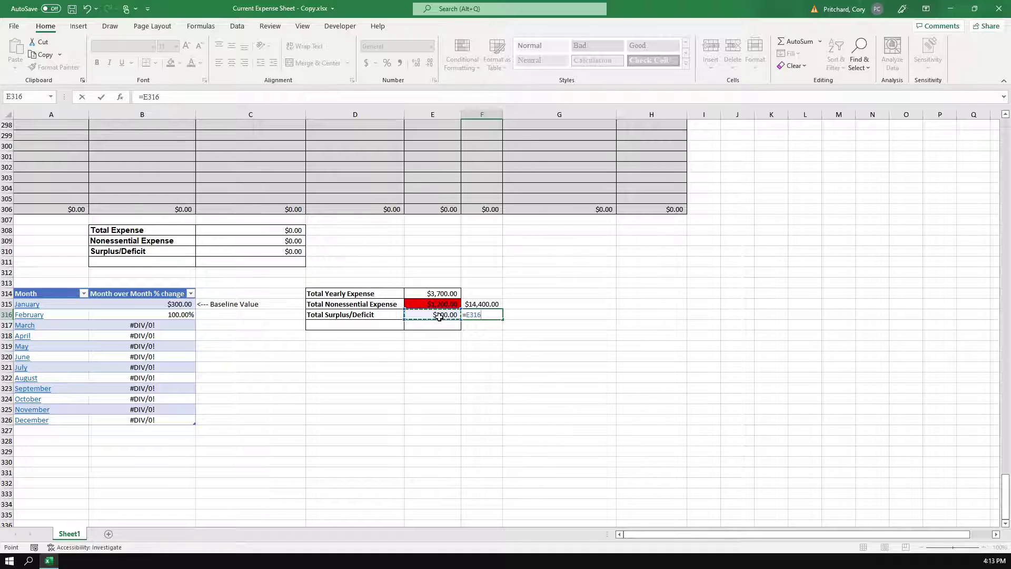
{"action": "type", "text": "*12"}
{"action": "key", "text": "Return"}
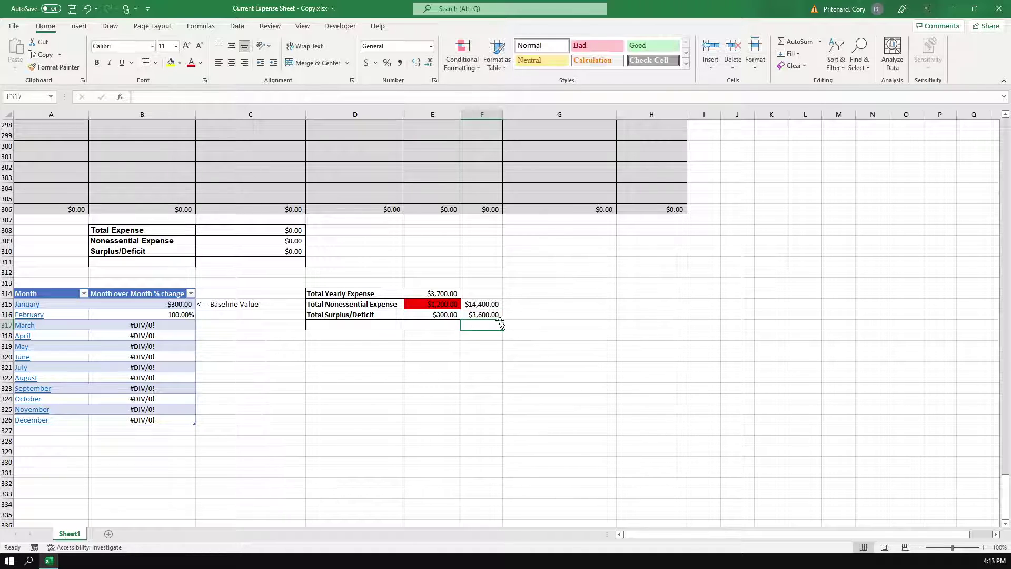
{"action": "left_click", "coordinate": [489, 315]}
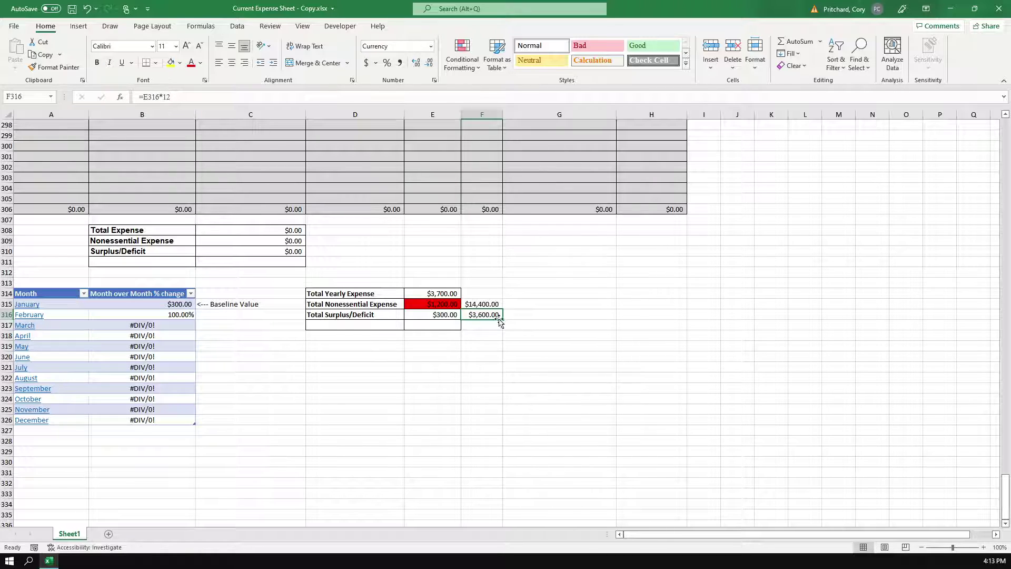
Delete the two annual projection formulas from F315:F316, beside the yearly totals.
{"action": "left_click_drag", "start_coordinate": [493, 305], "coordinate": [491, 315]}
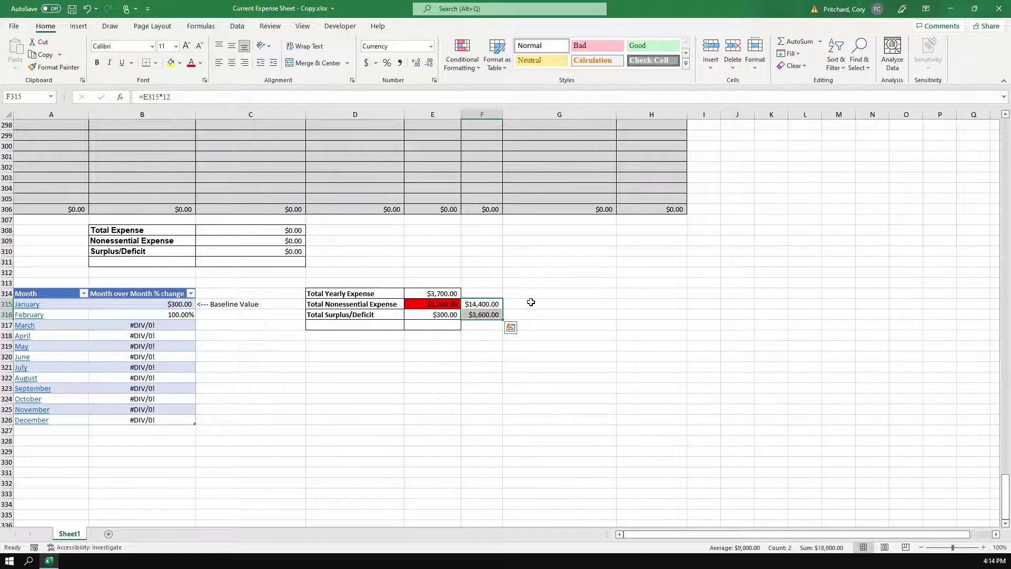
{"action": "key", "text": "Delete"}
{"action": "left_click", "coordinate": [558, 315]}
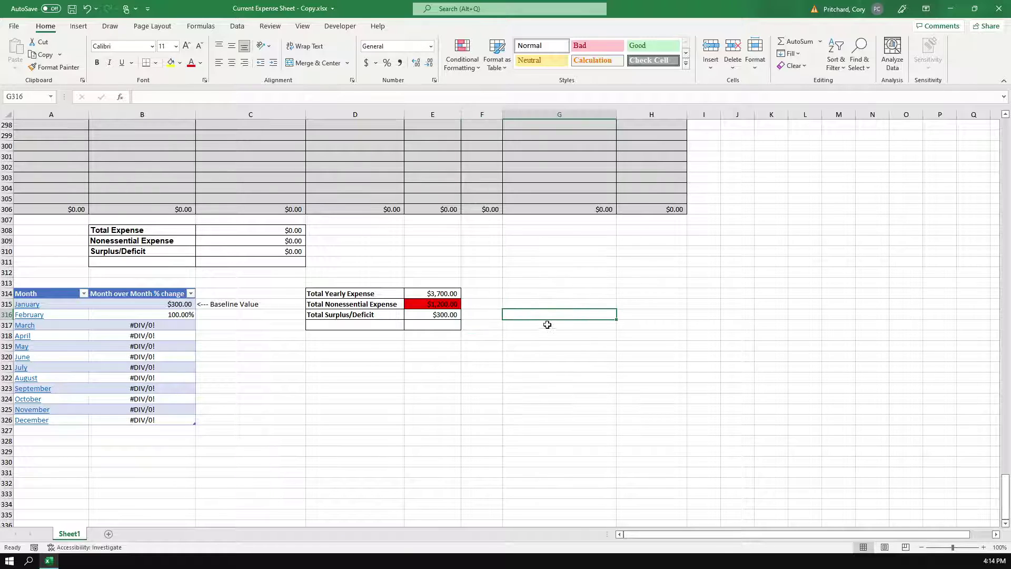